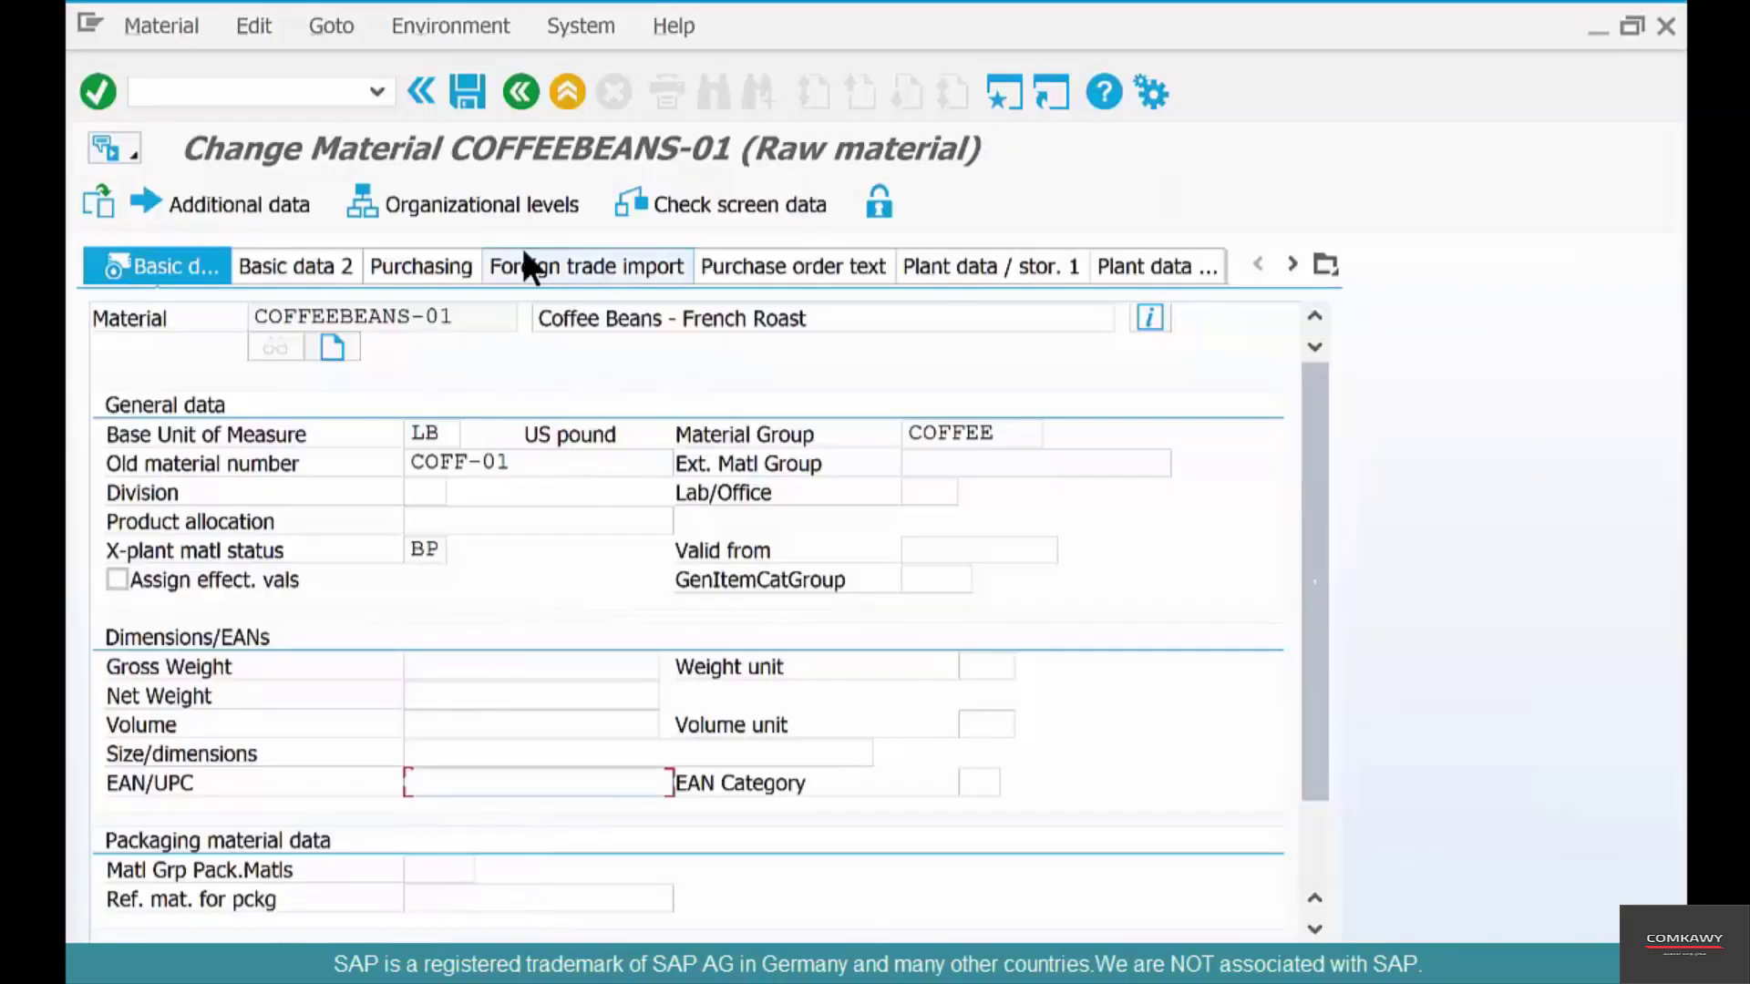
Open COFFEEBEANS-01's Purchasing view for plant chi1, showing purchasing value key 2
click(447, 264)
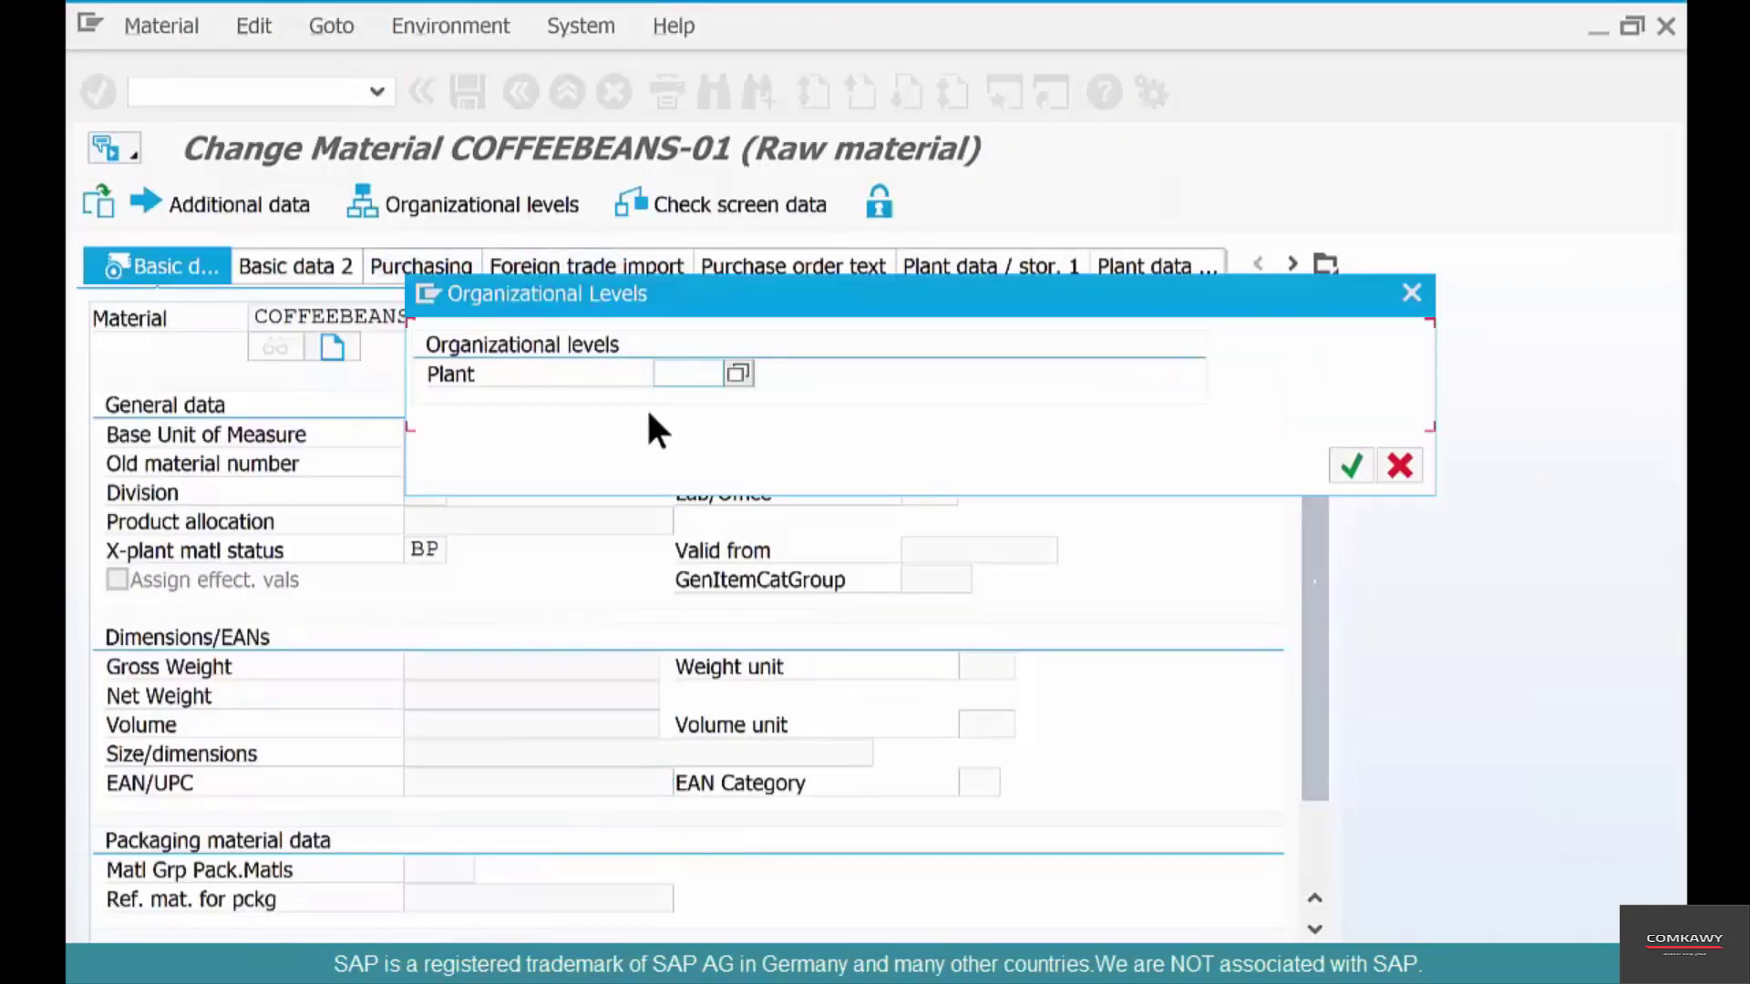
text(chi1)
key(Return)
scroll(522, 698, down, 3)
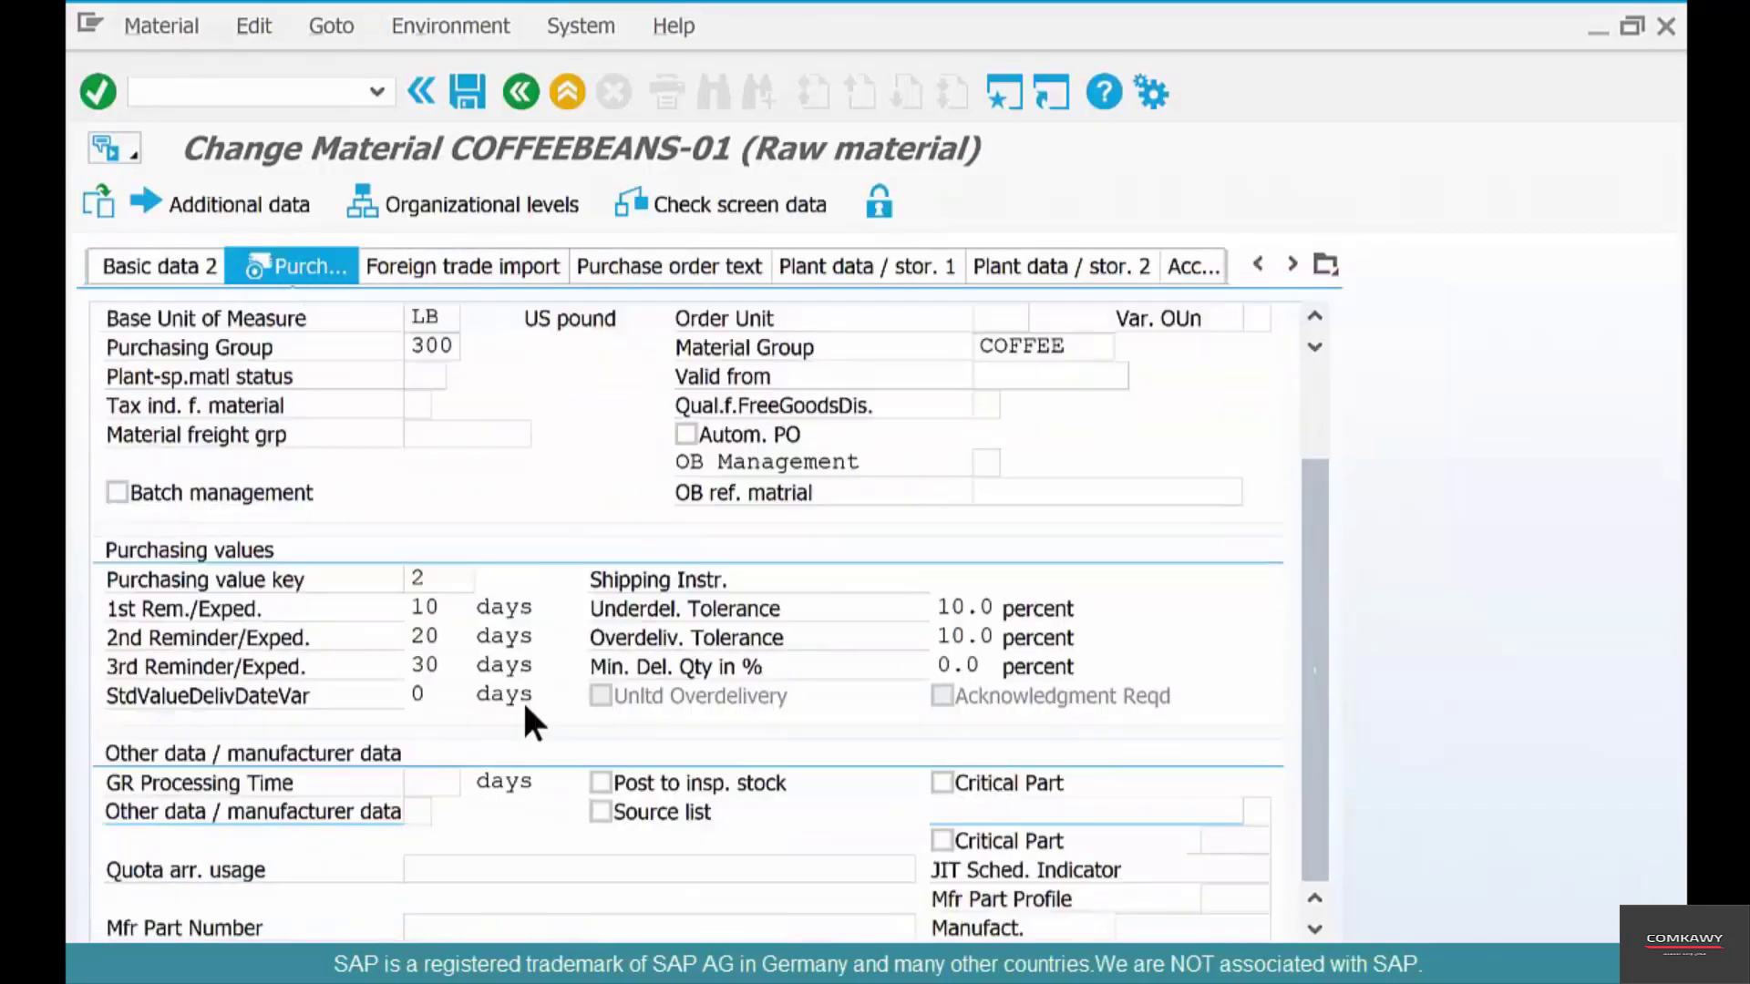
Review key 2's reminder days, delivery date variance, underdelivery tolerance and minimum delivery percentage
click(449, 578)
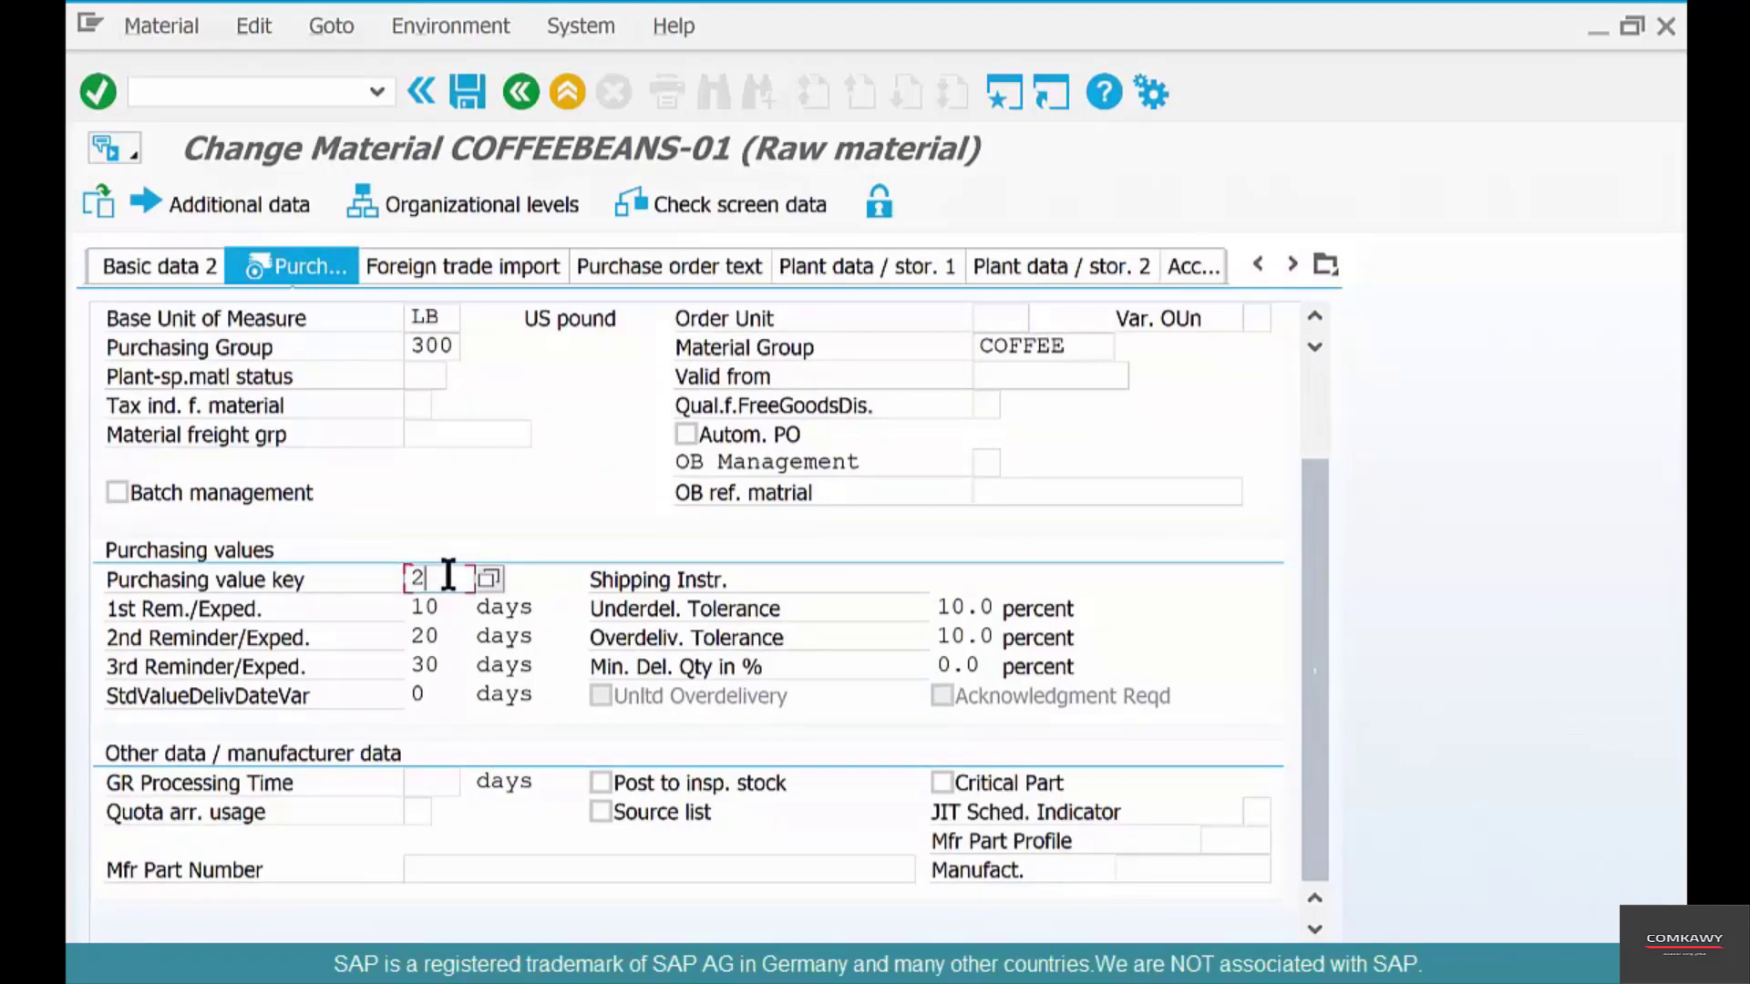
double_click(411, 609)
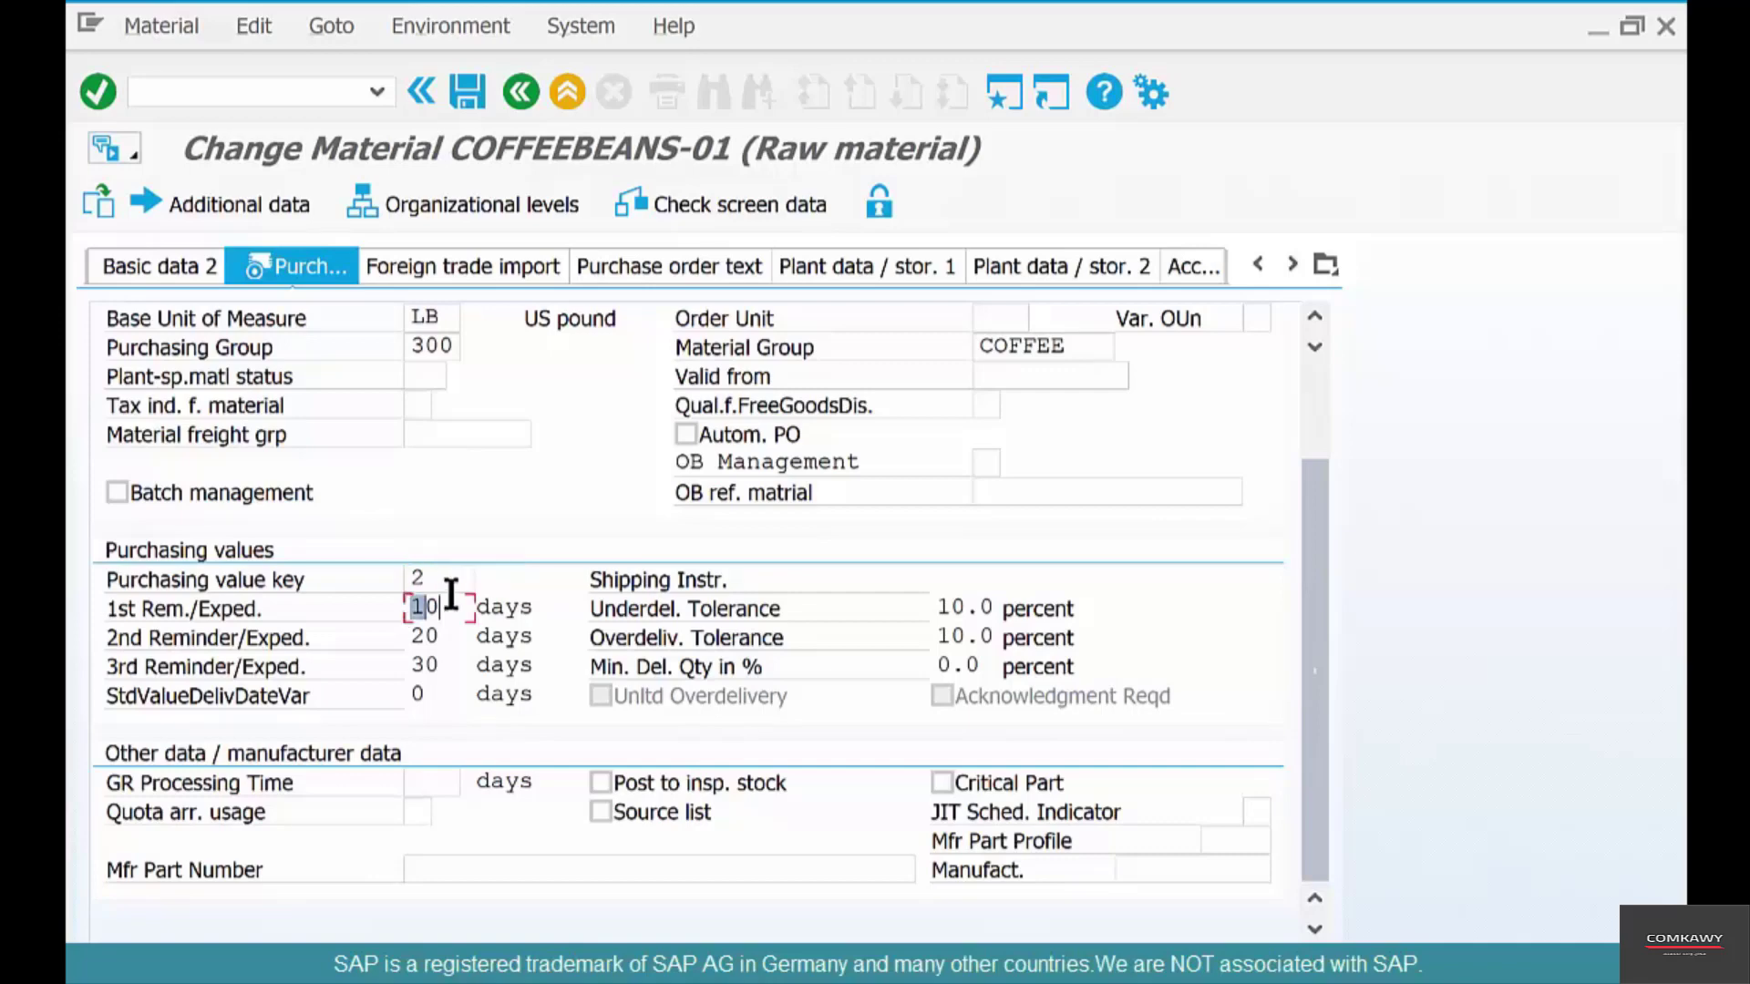
double_click(411, 635)
double_click(412, 665)
double_click(420, 695)
double_click(950, 608)
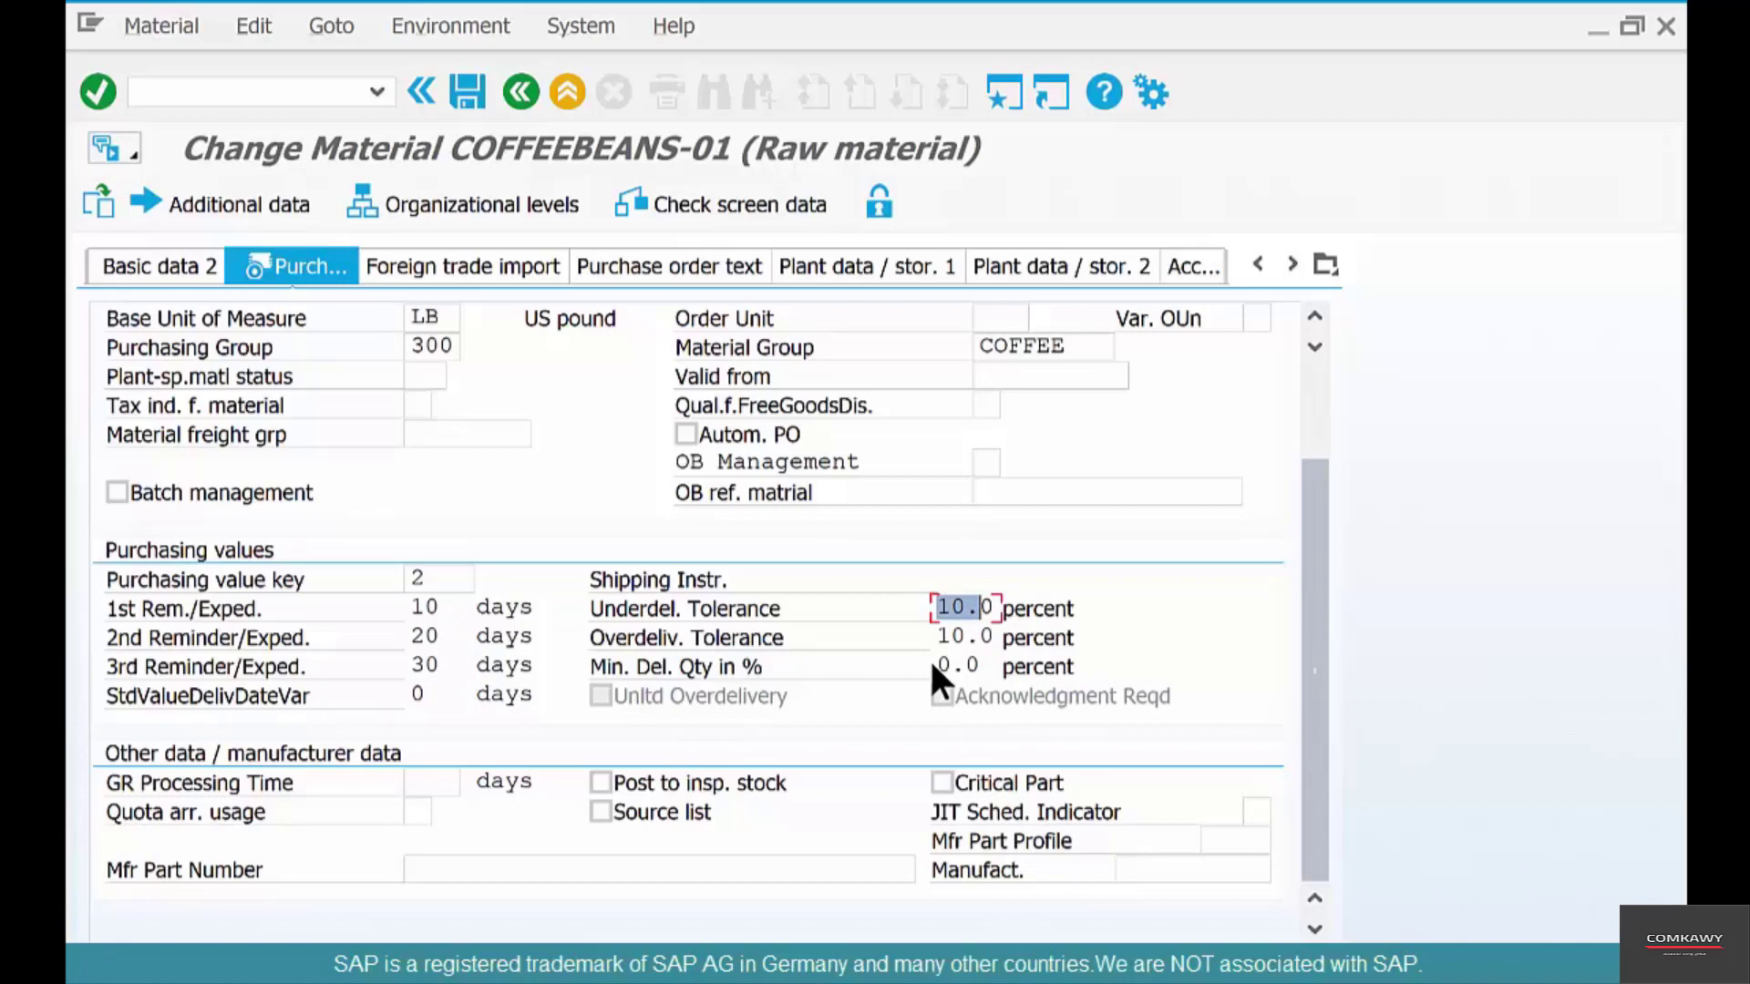
double_click(961, 666)
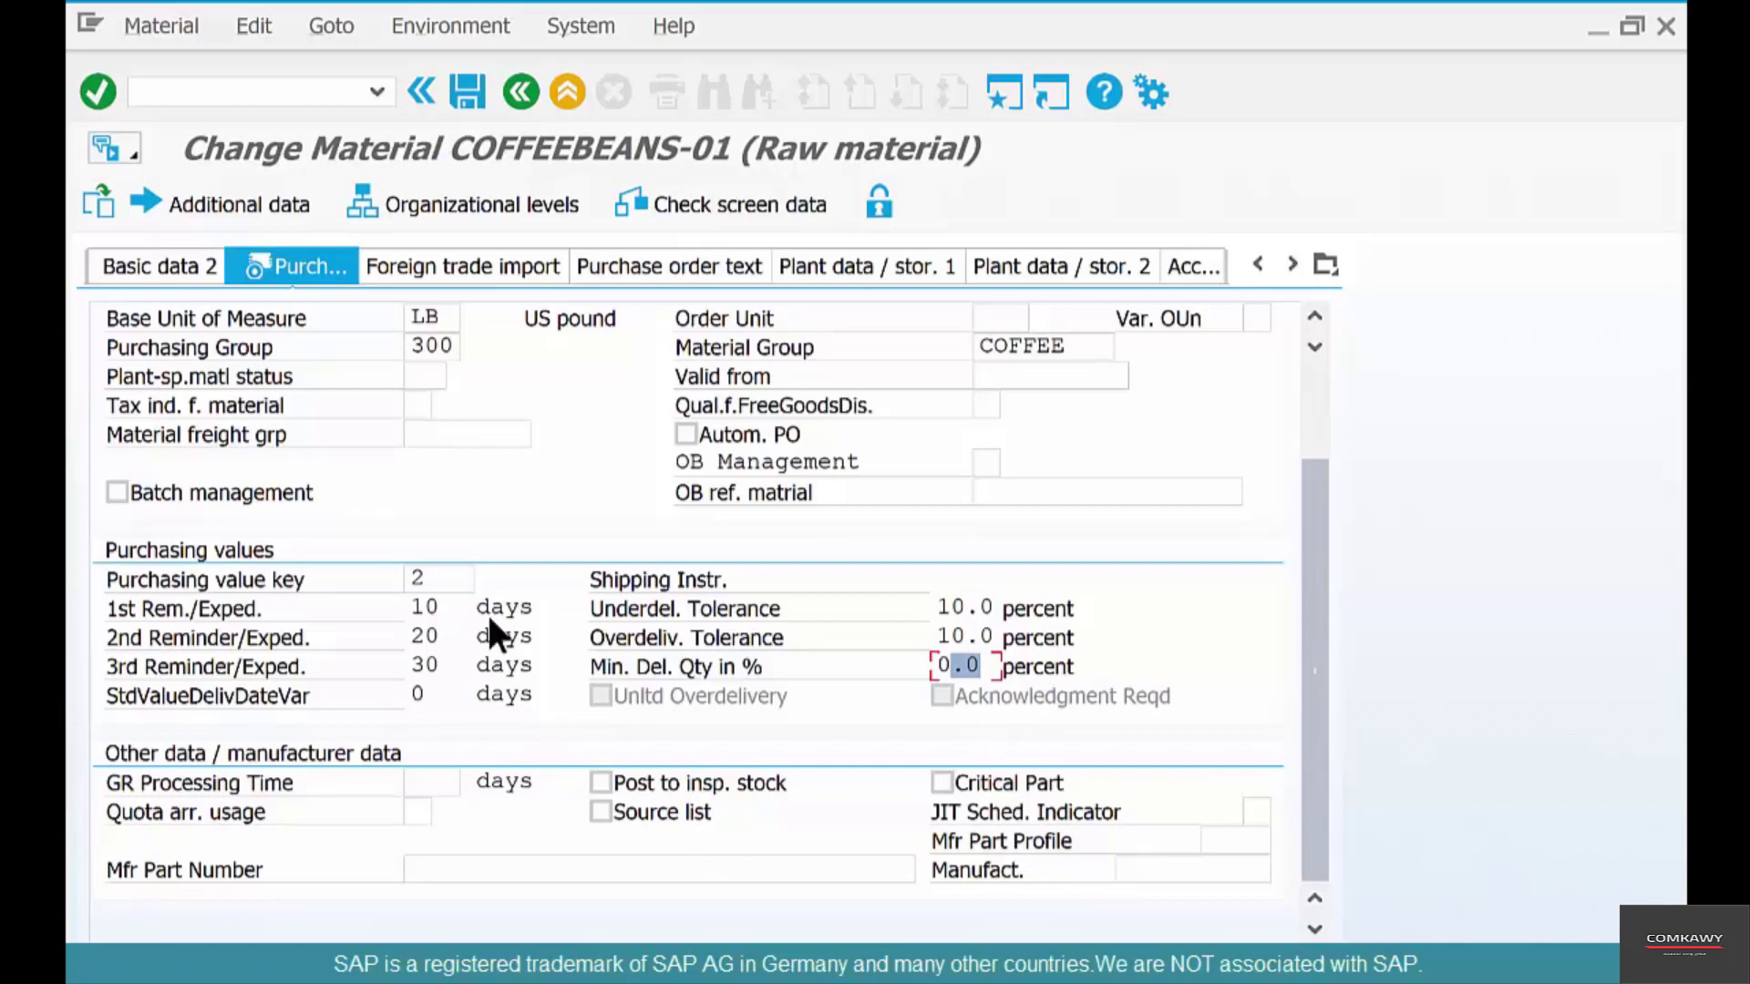
Recheck the 10/20/30 reminder days and list the available purchasing value keys
click(442, 574)
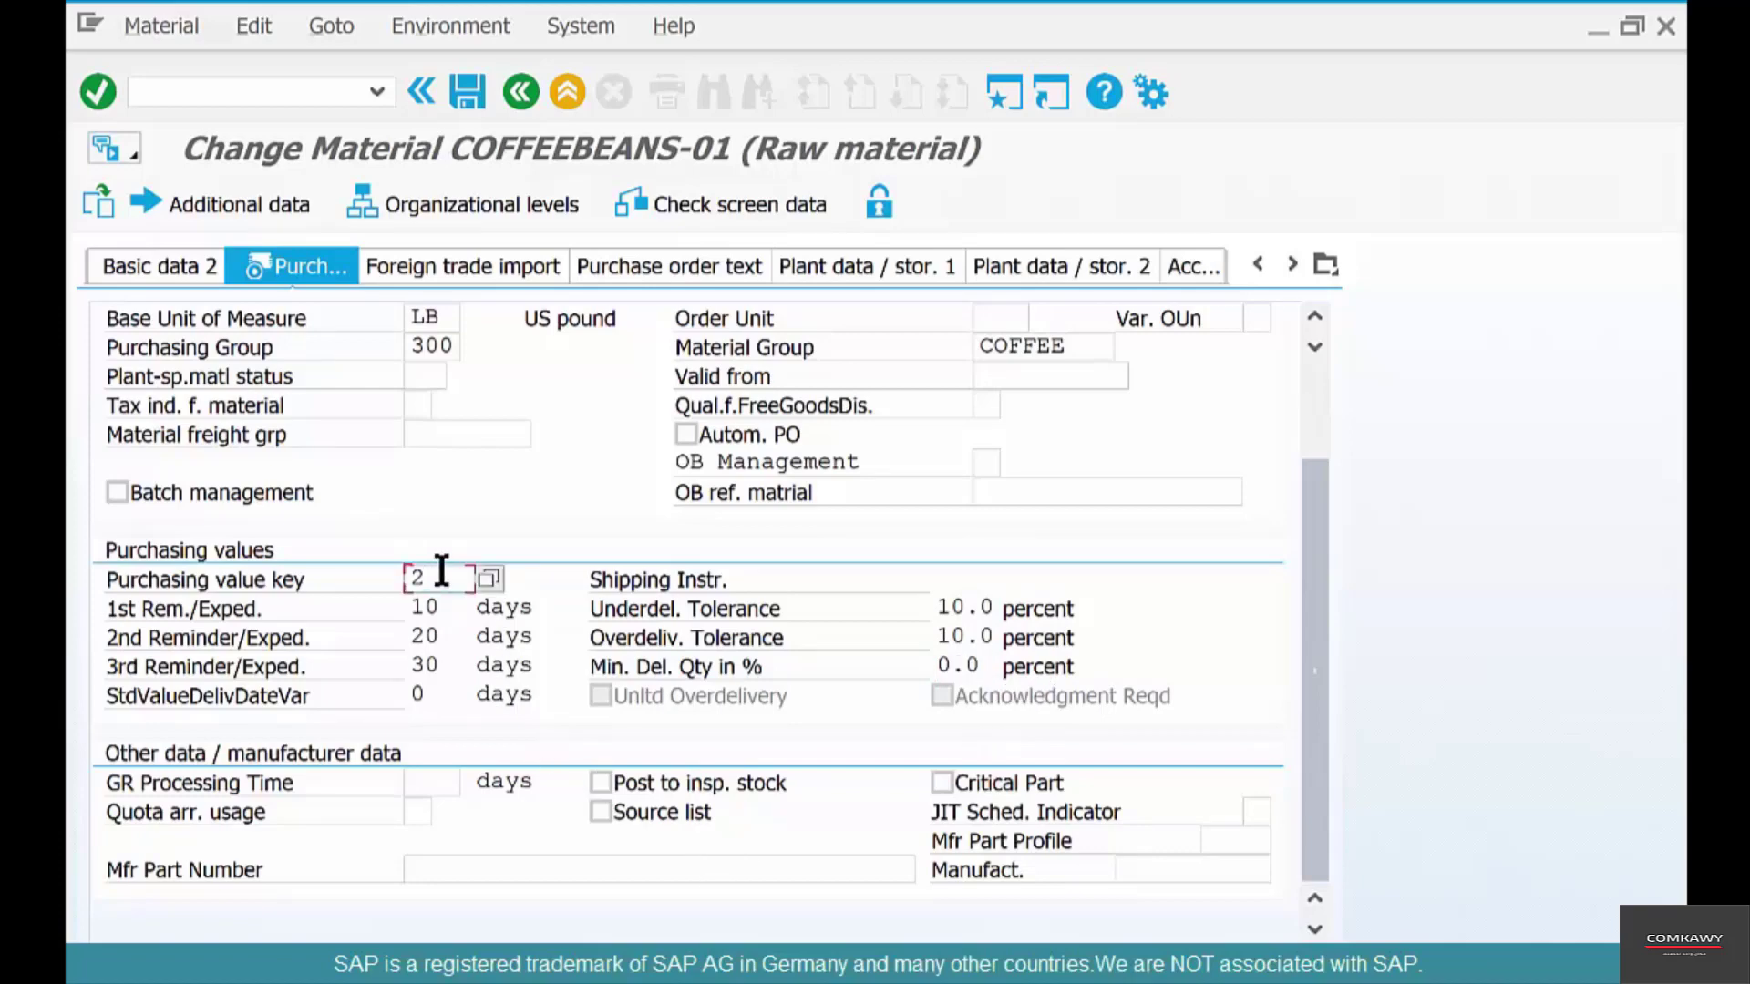
click(431, 606)
click(455, 607)
double_click(412, 610)
click(453, 607)
click(421, 638)
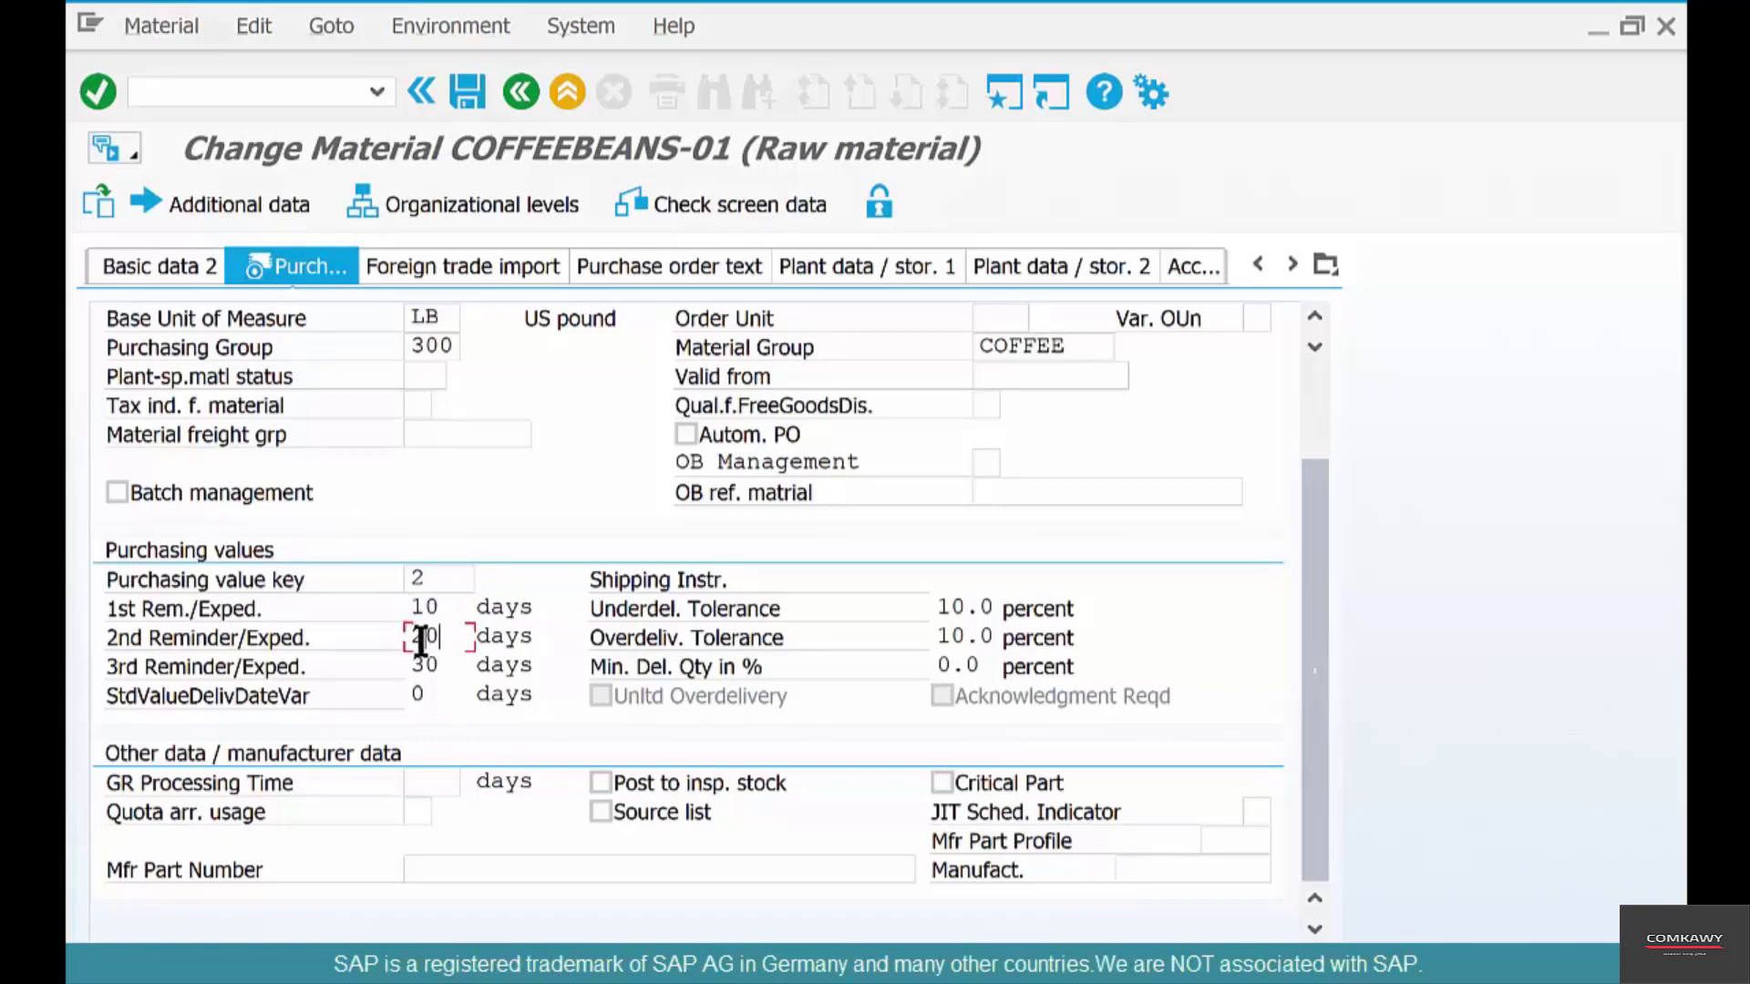
click(438, 662)
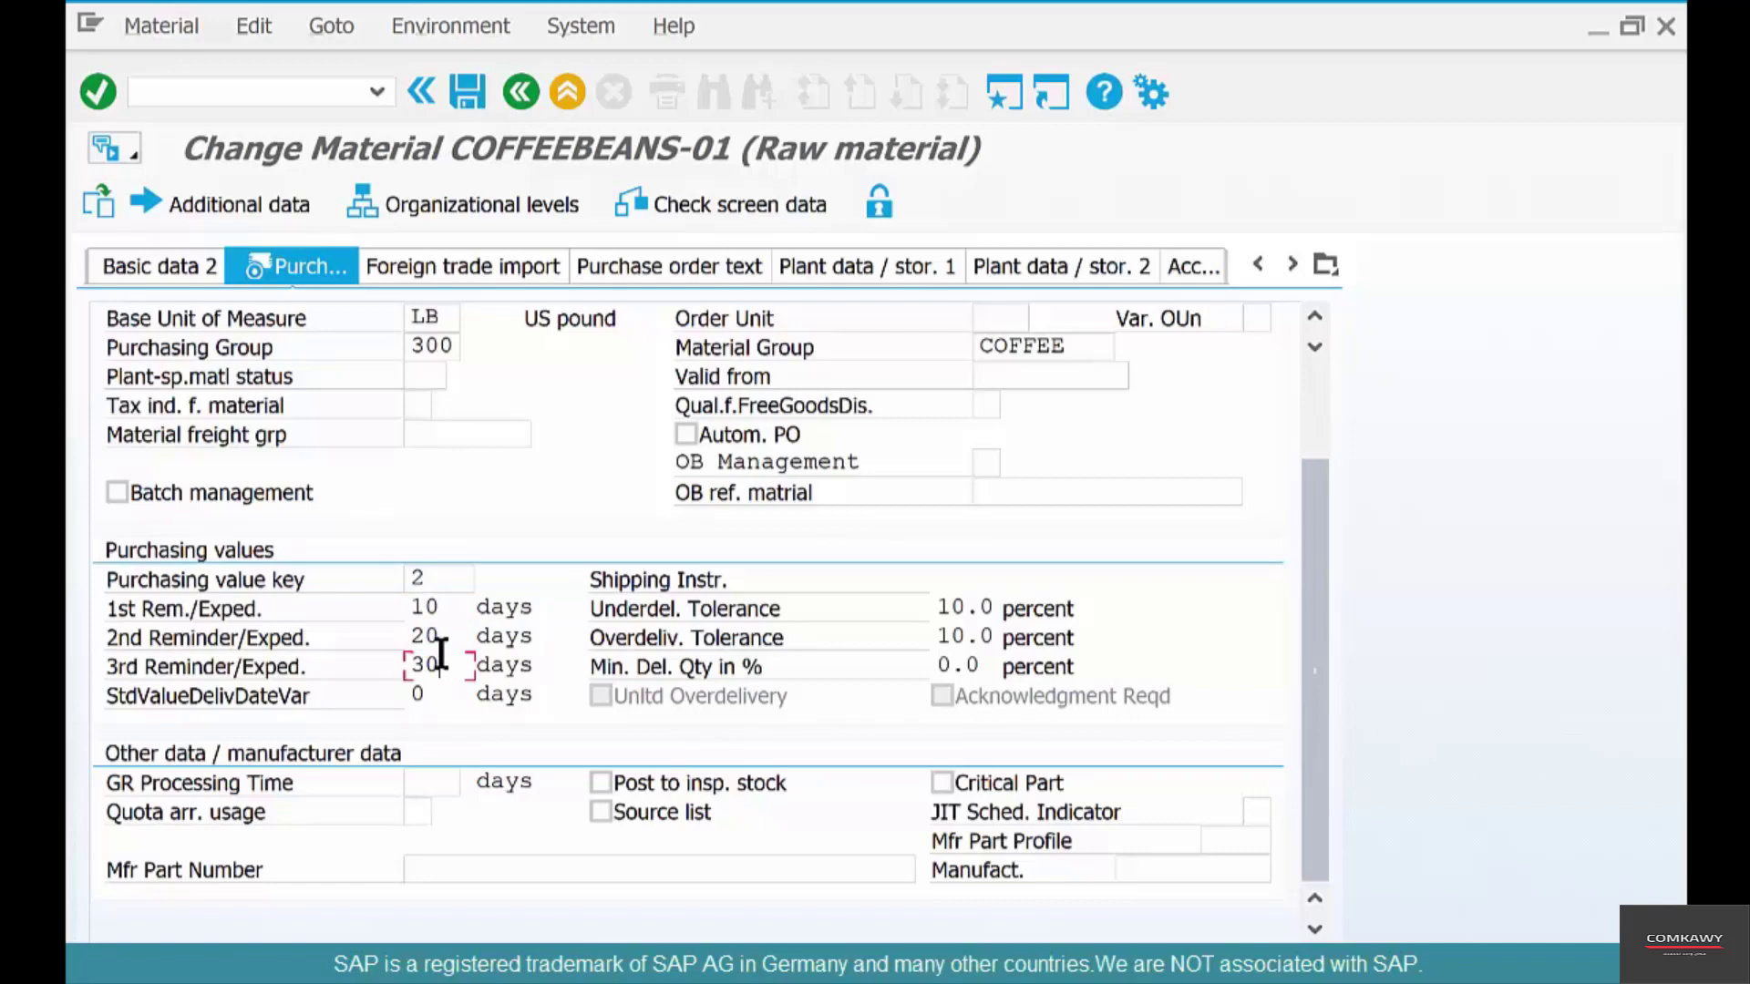
click(456, 576)
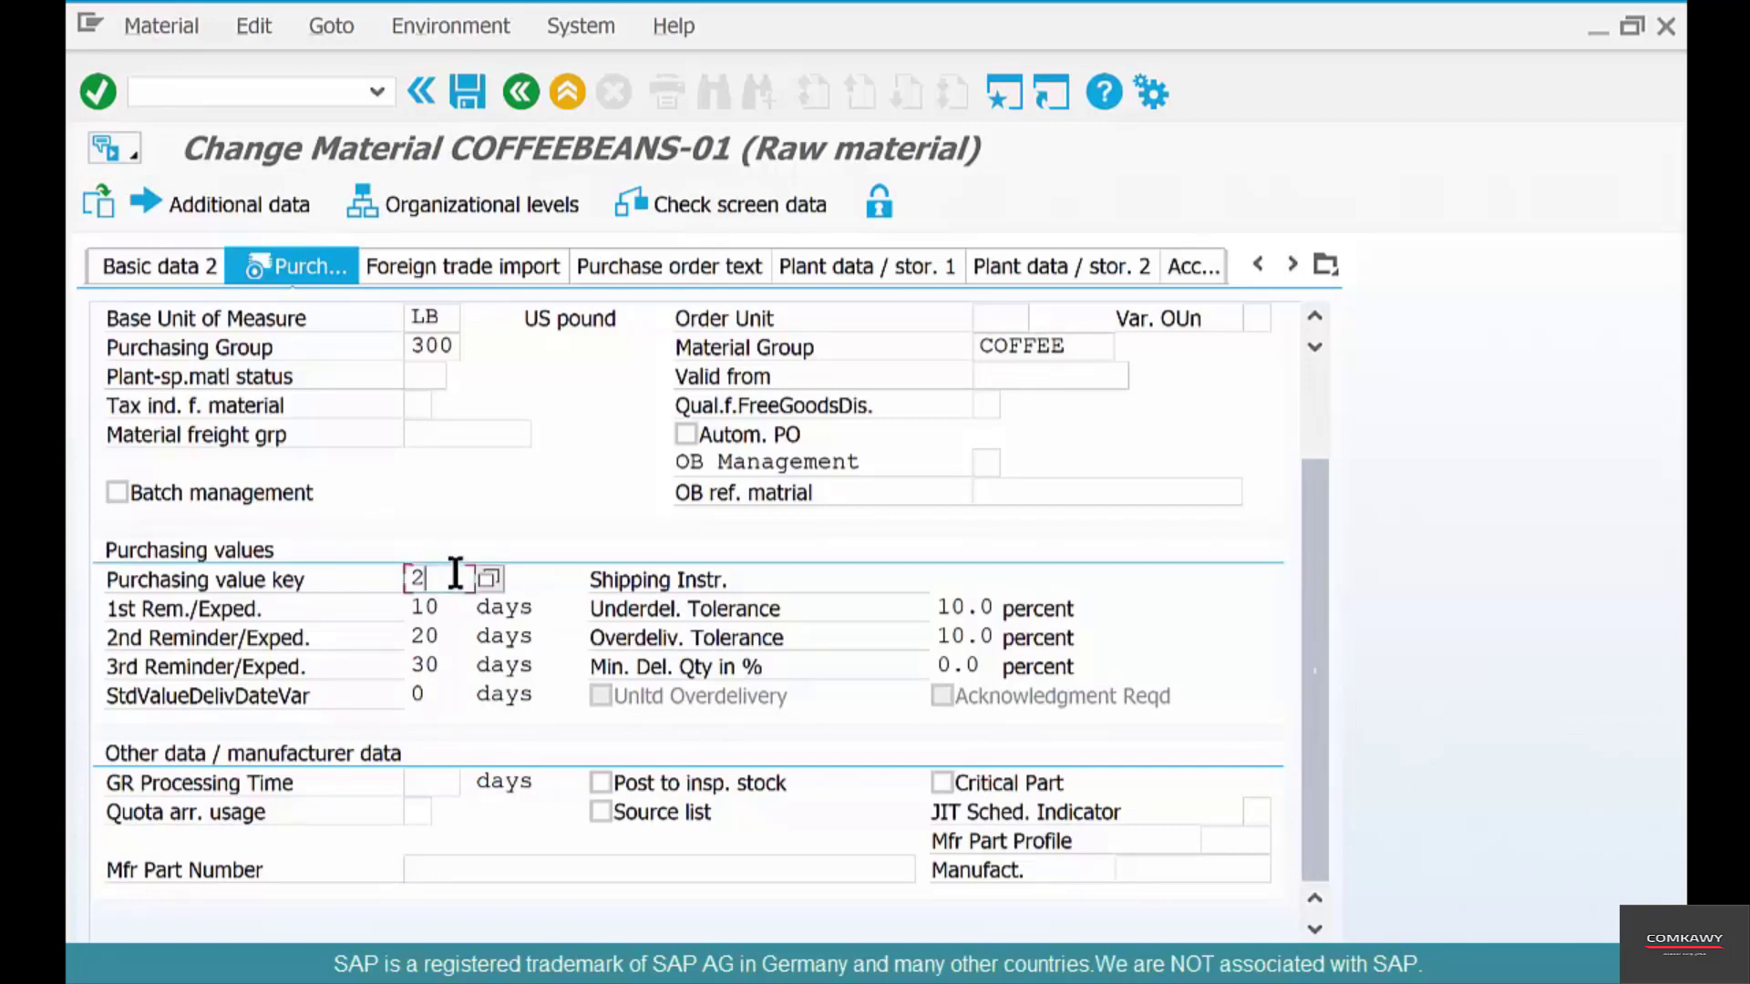
click(489, 574)
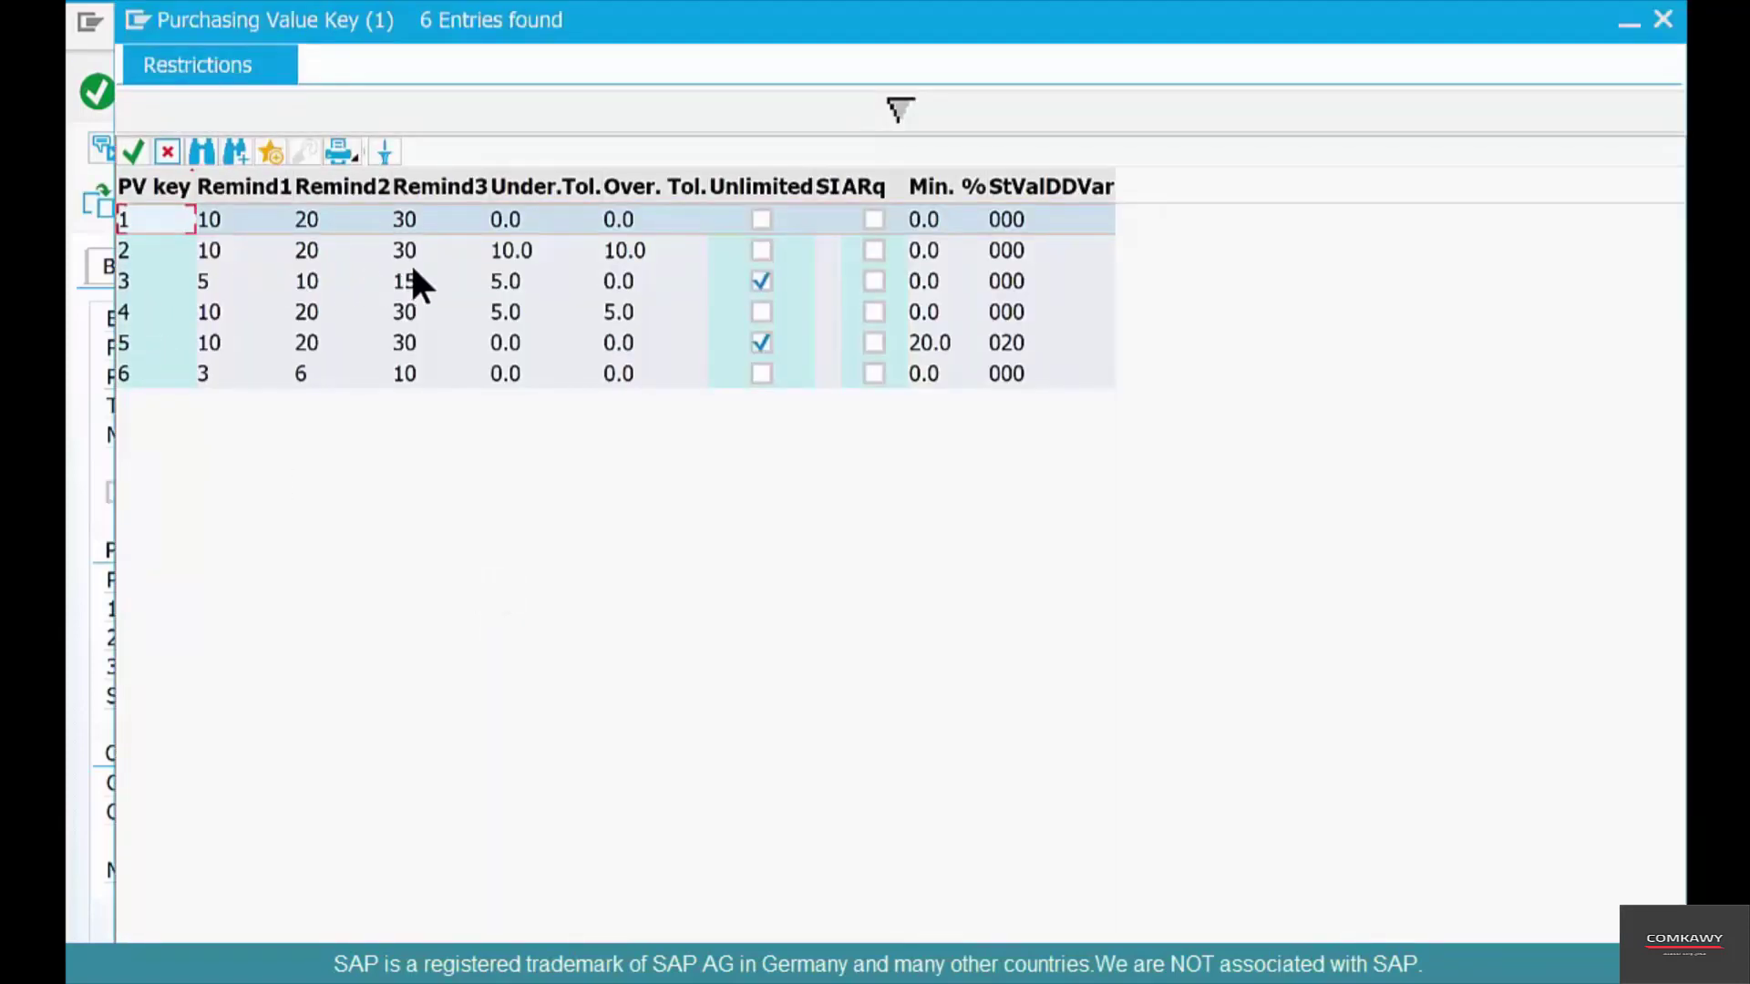
Examine purchasing value key 3's settings, then cancel the list without choosing a key
click(138, 275)
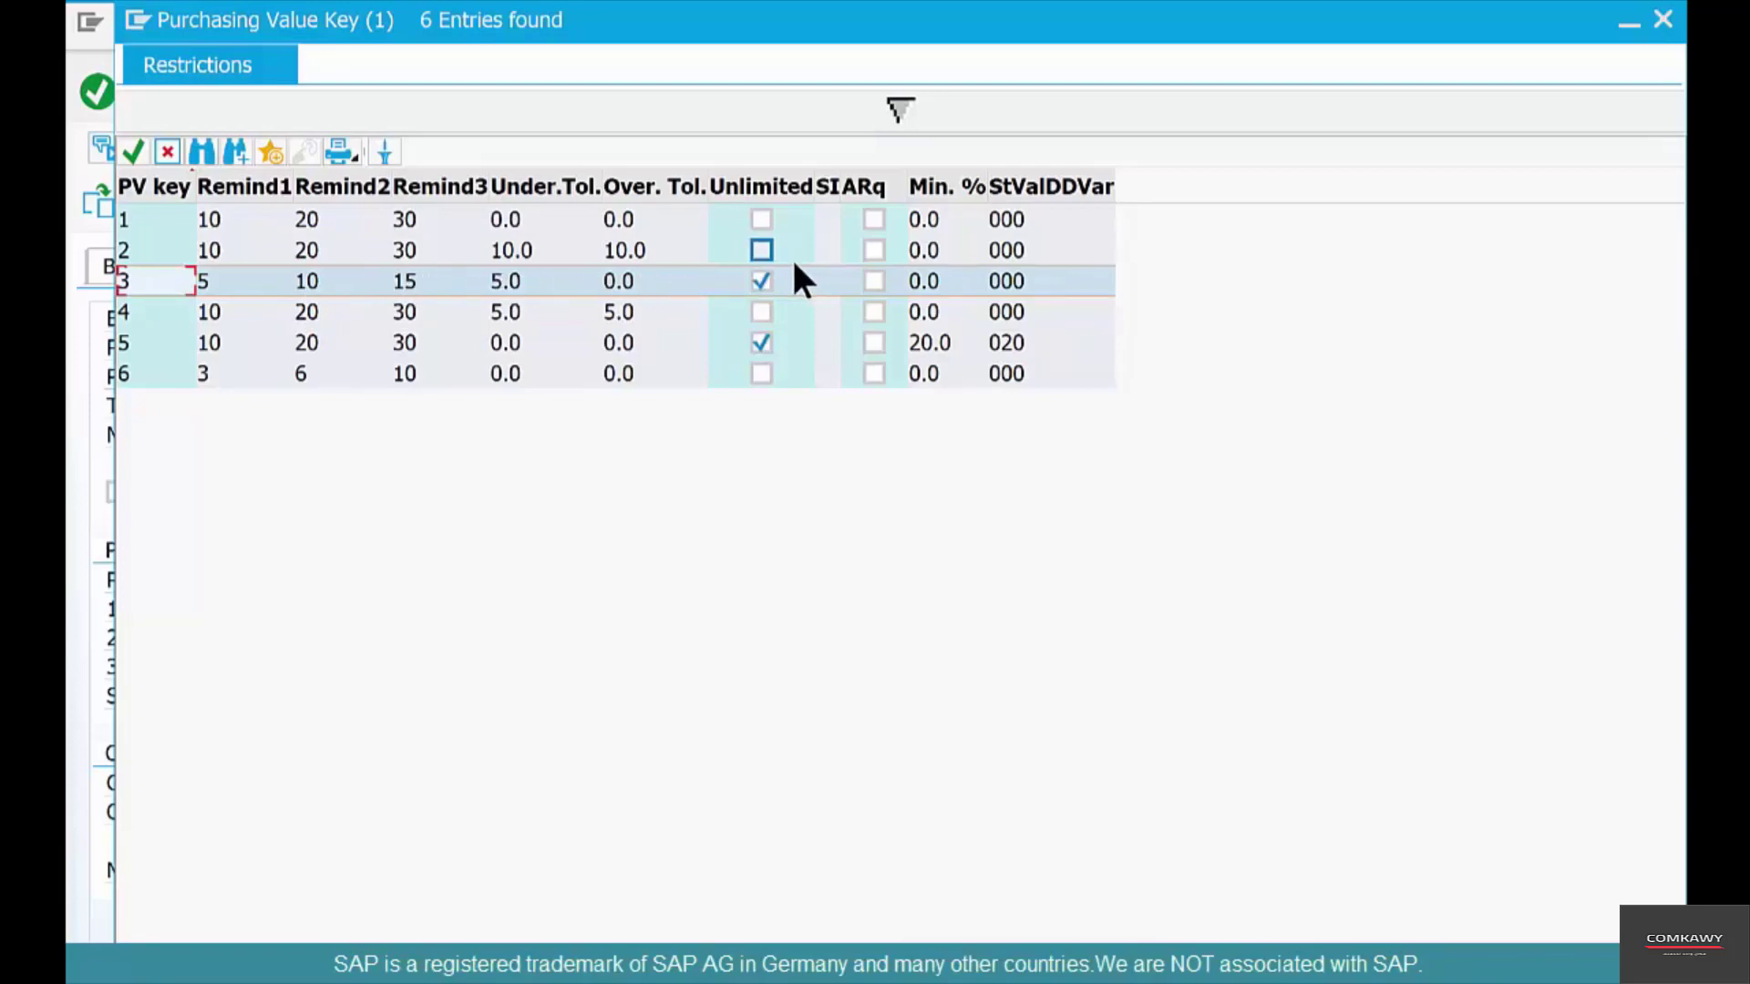
click(162, 146)
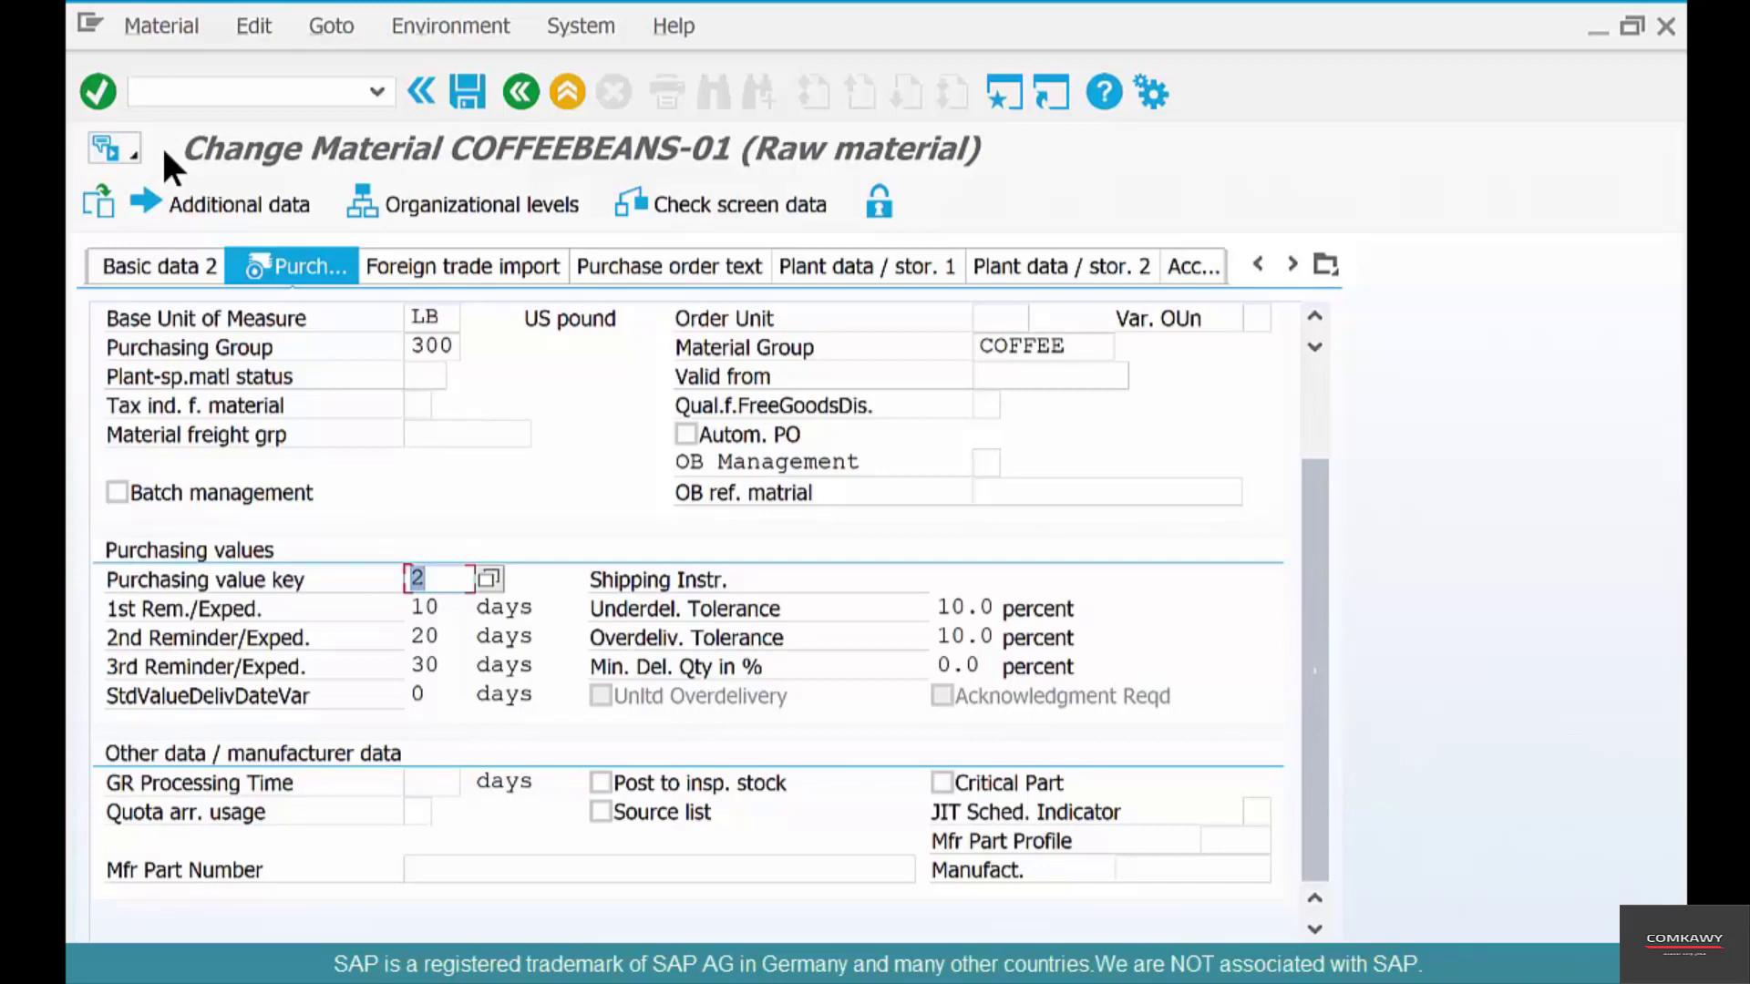
From the Purchasing value key field help, jump into Customizing without specifying a project
key(F1)
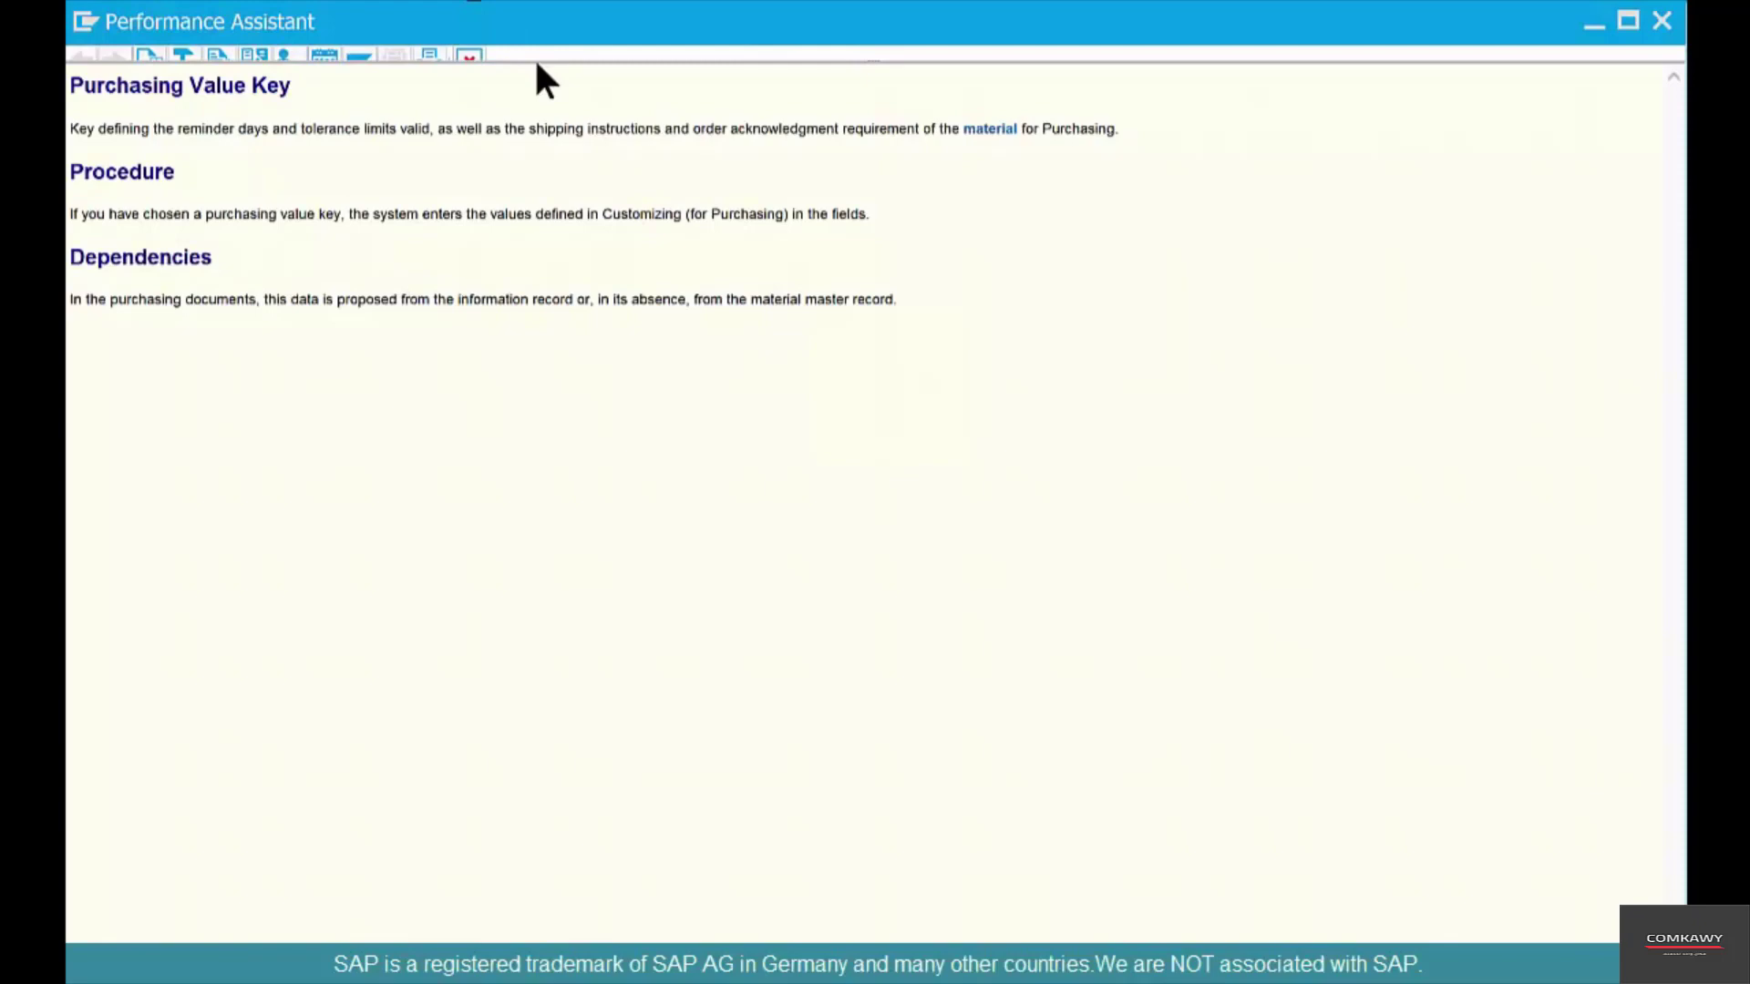
drag(536, 62, 539, 142)
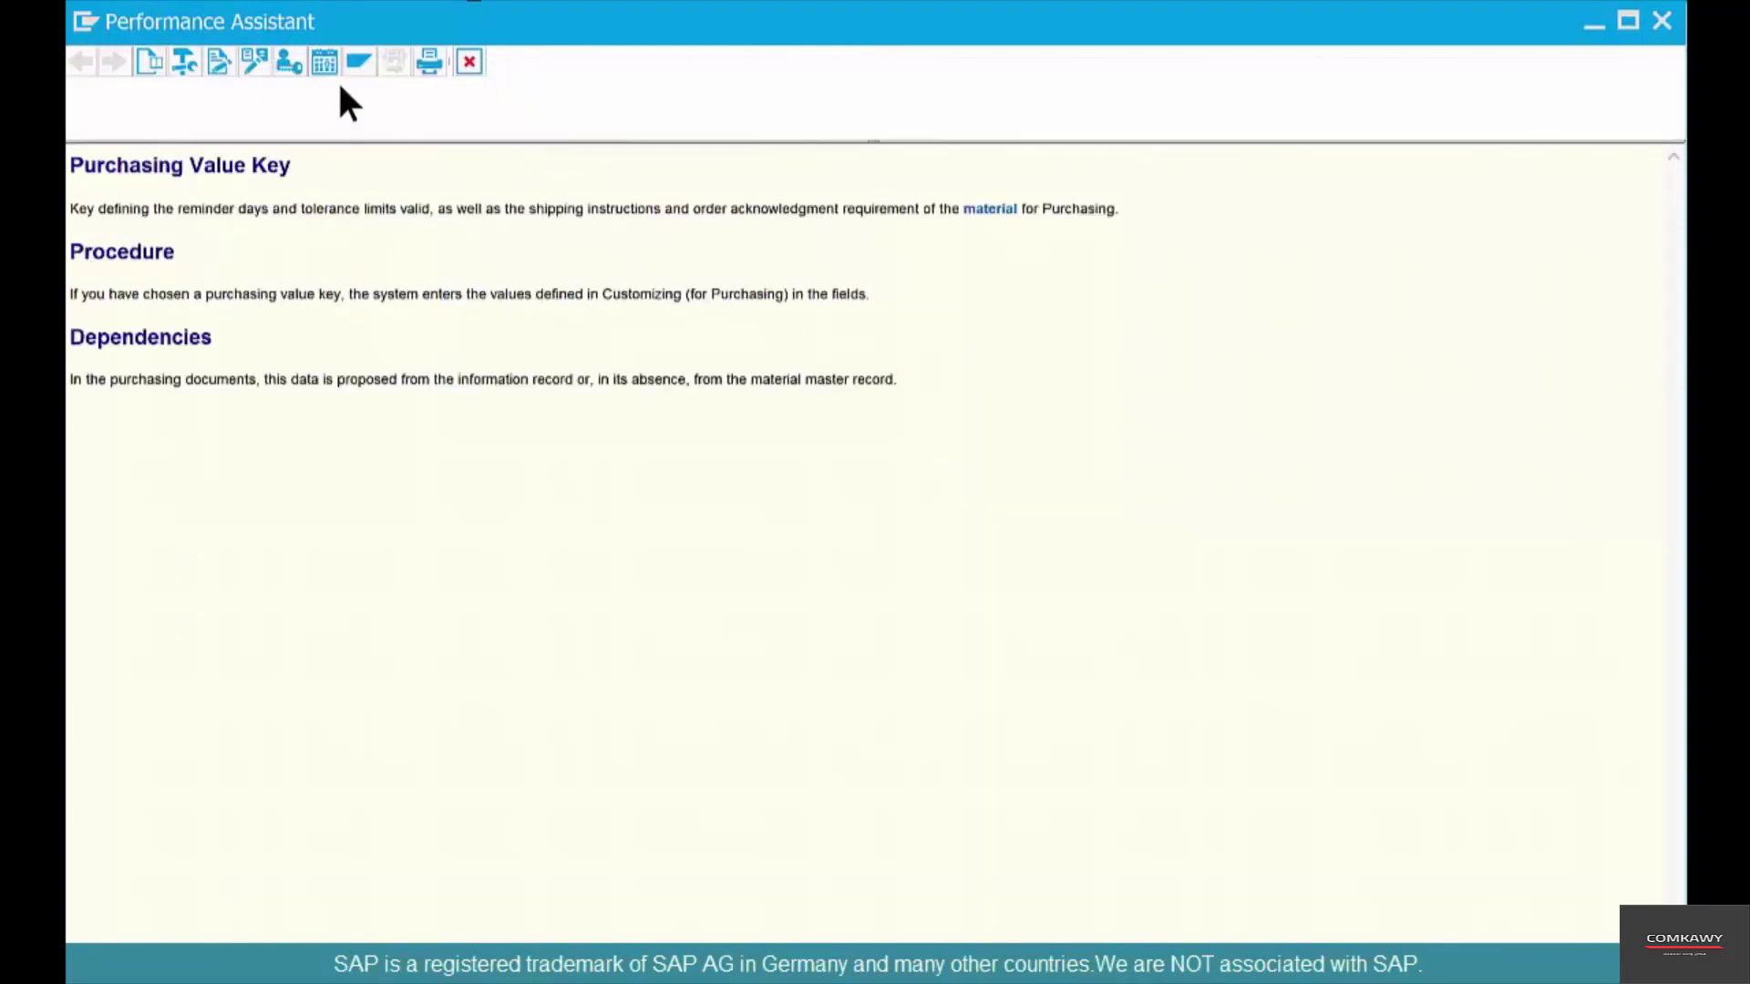
click(284, 63)
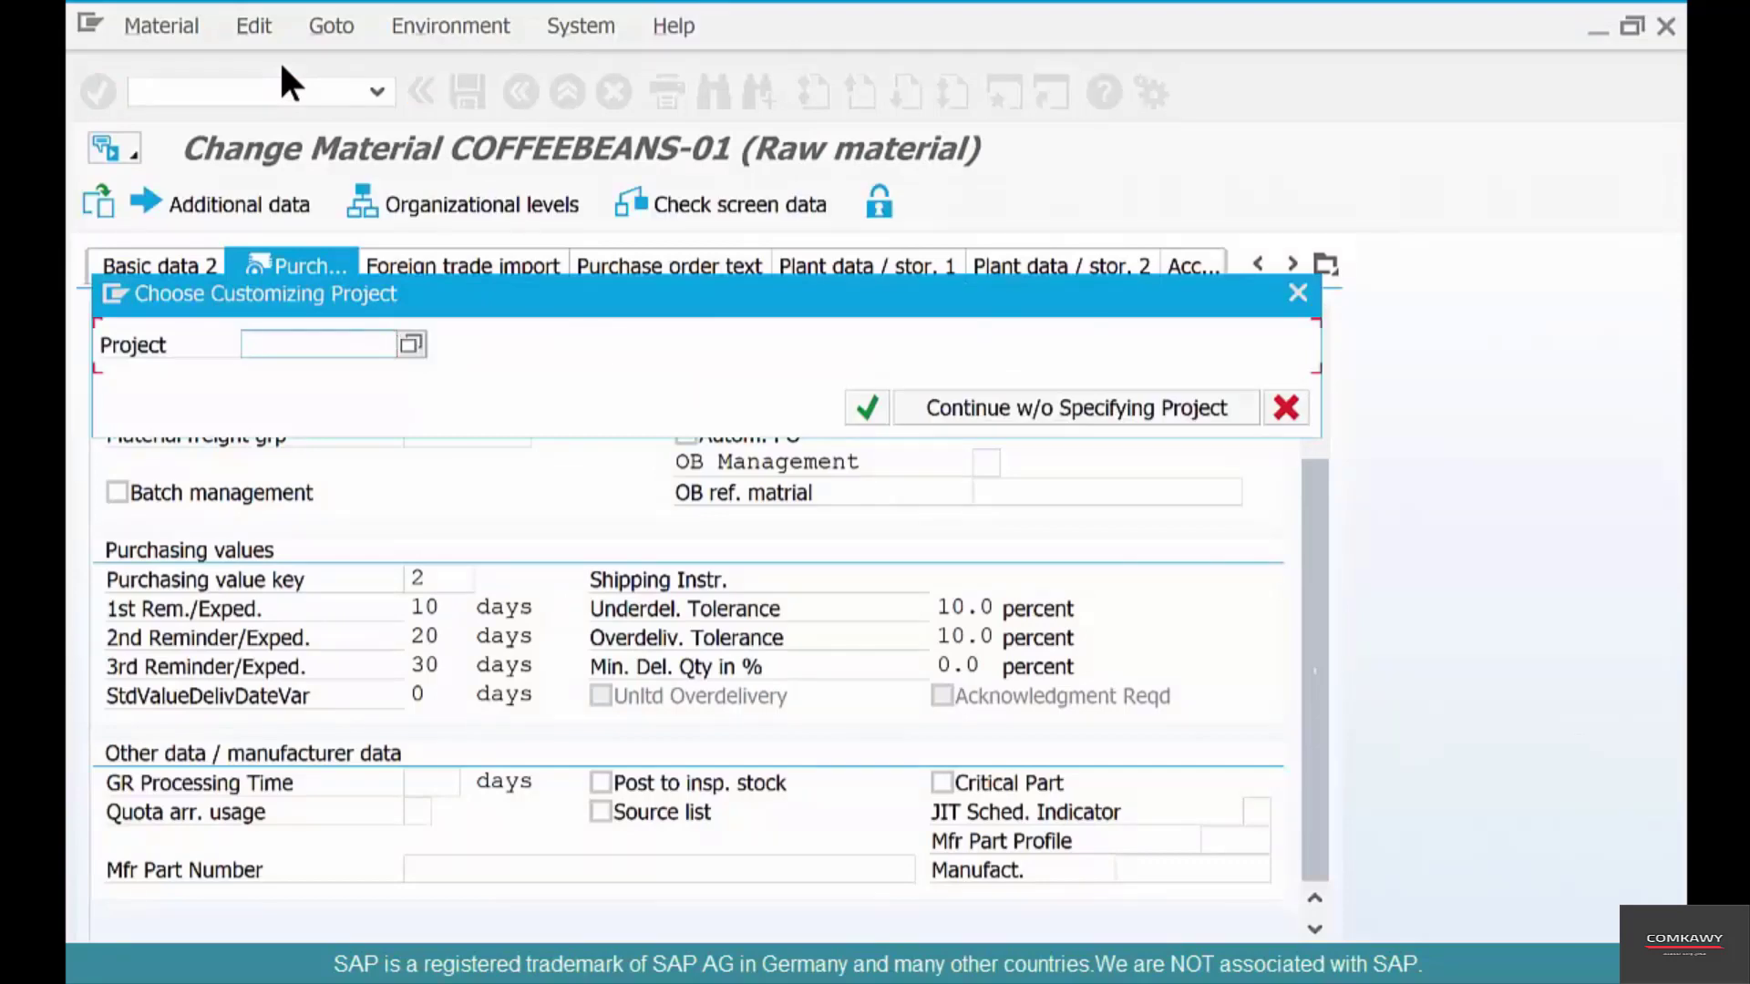
click(1145, 403)
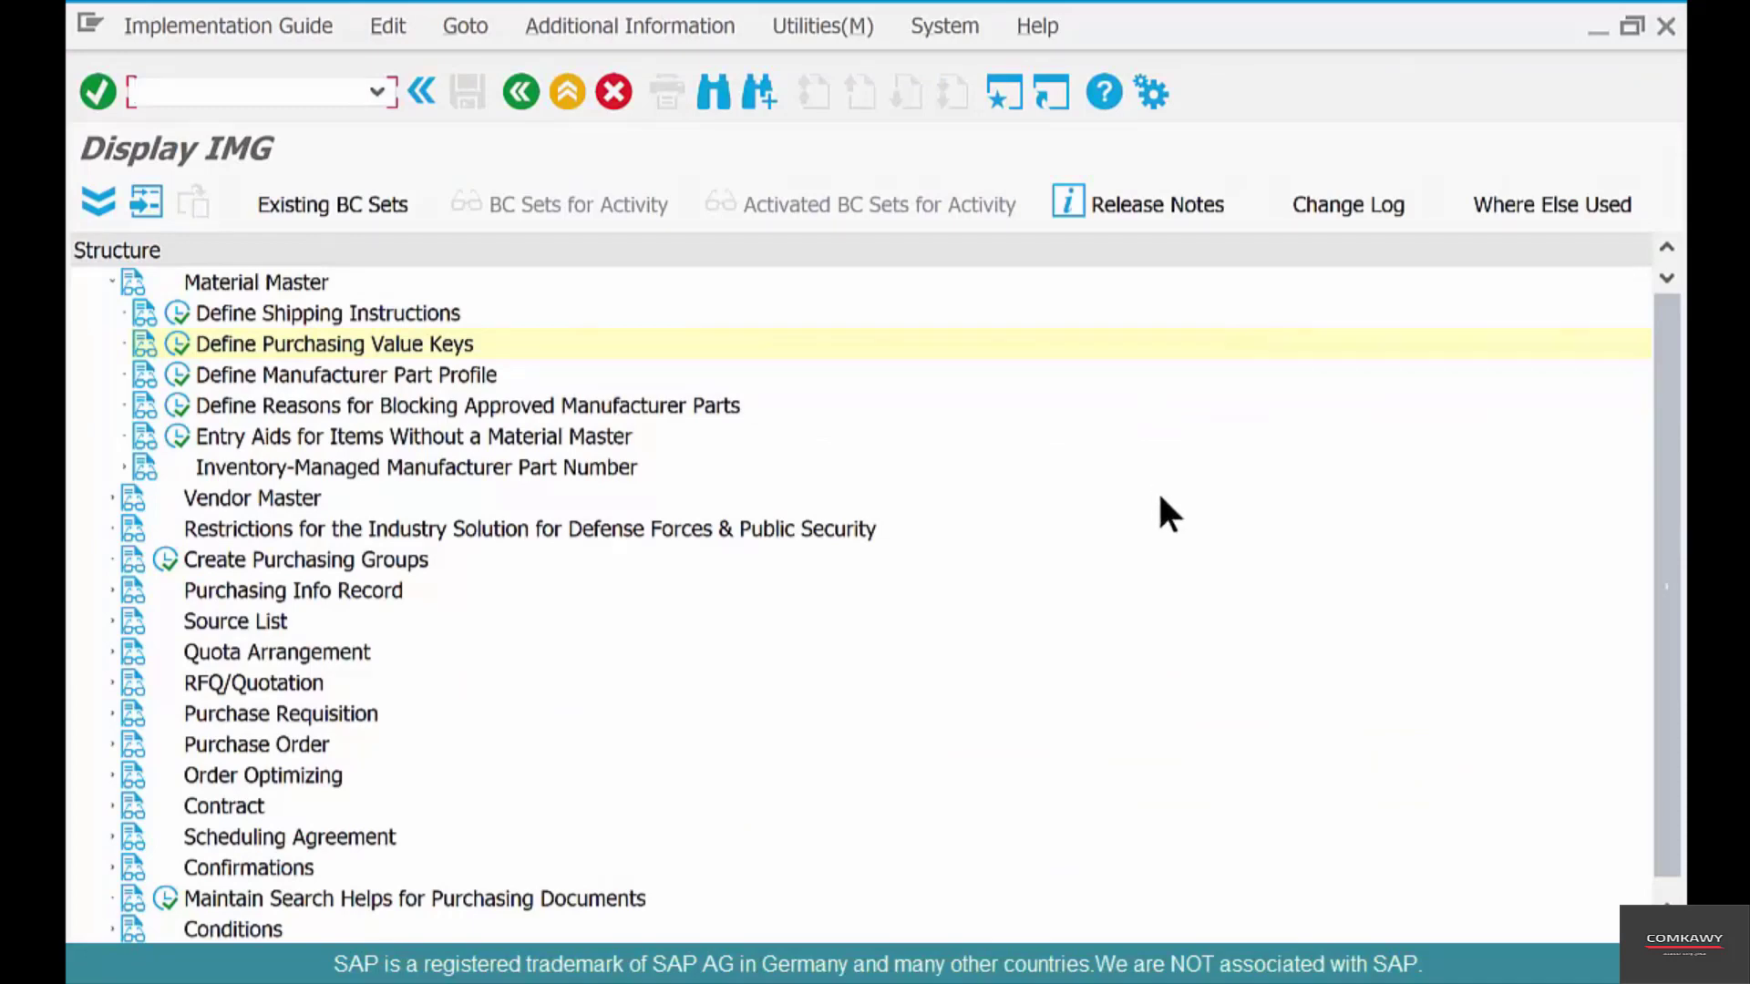
scroll(1160, 632, up, 3)
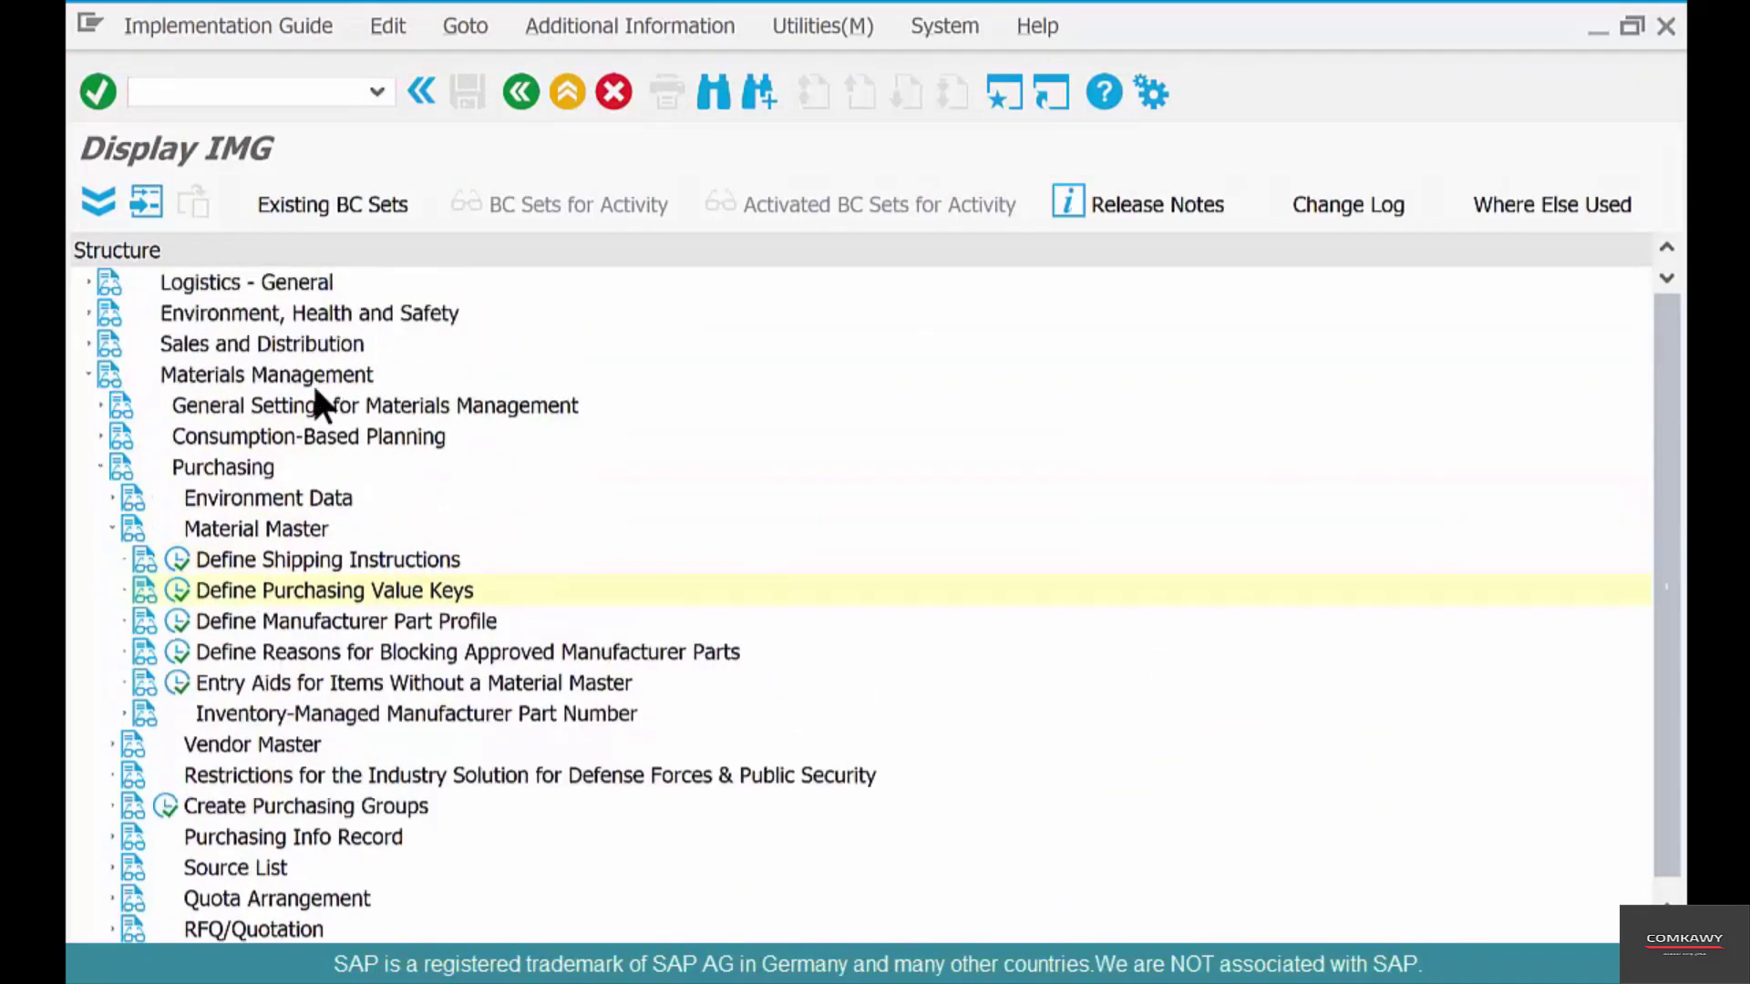
click(280, 528)
click(420, 589)
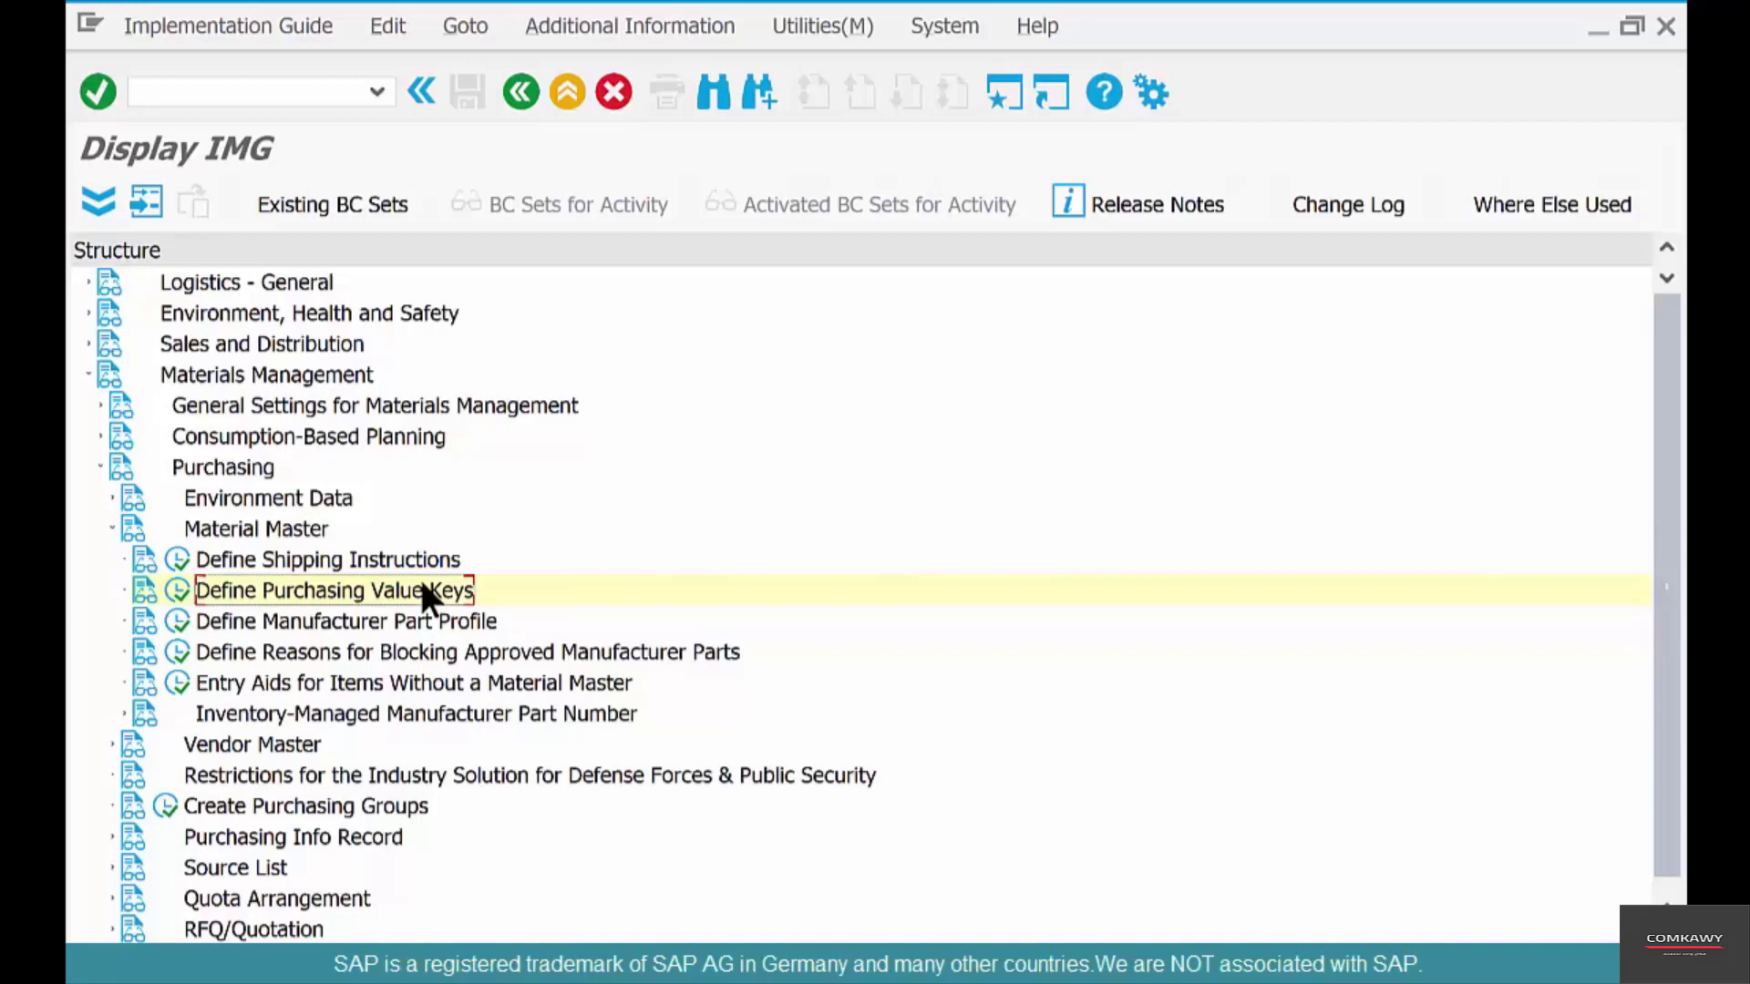
Run Define Purchasing Value Keys and copy key 1 as a template
click(173, 587)
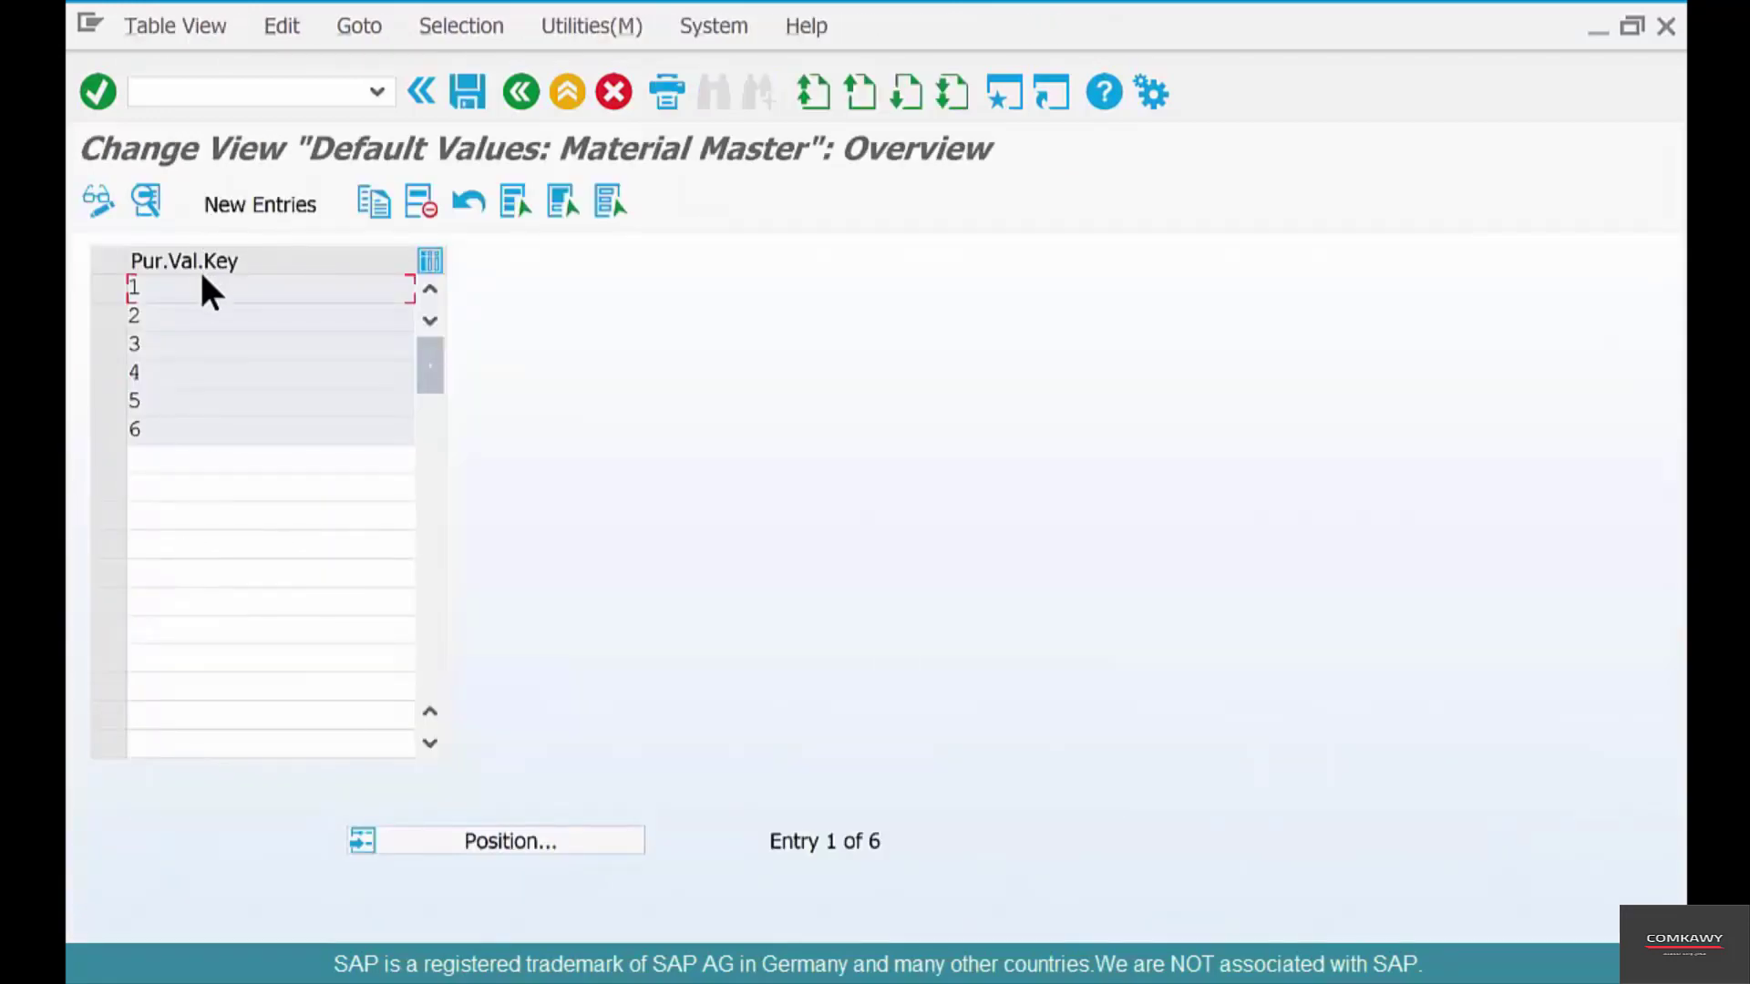
click(114, 288)
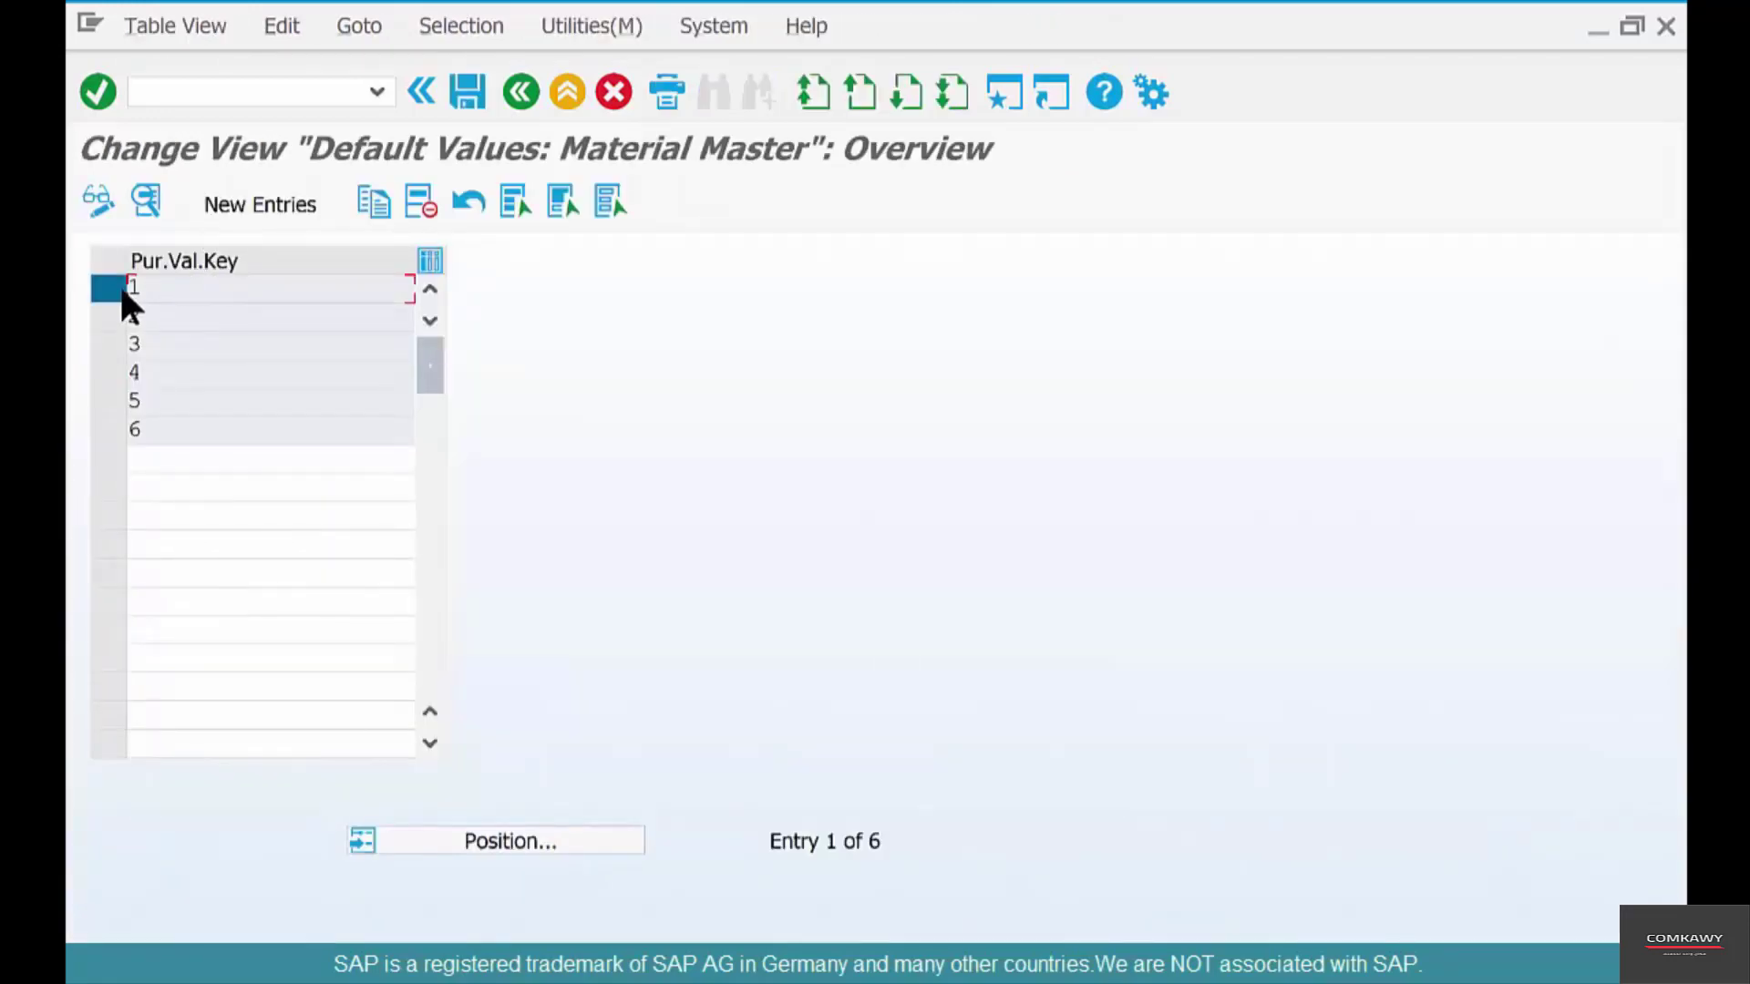
click(370, 210)
click(410, 483)
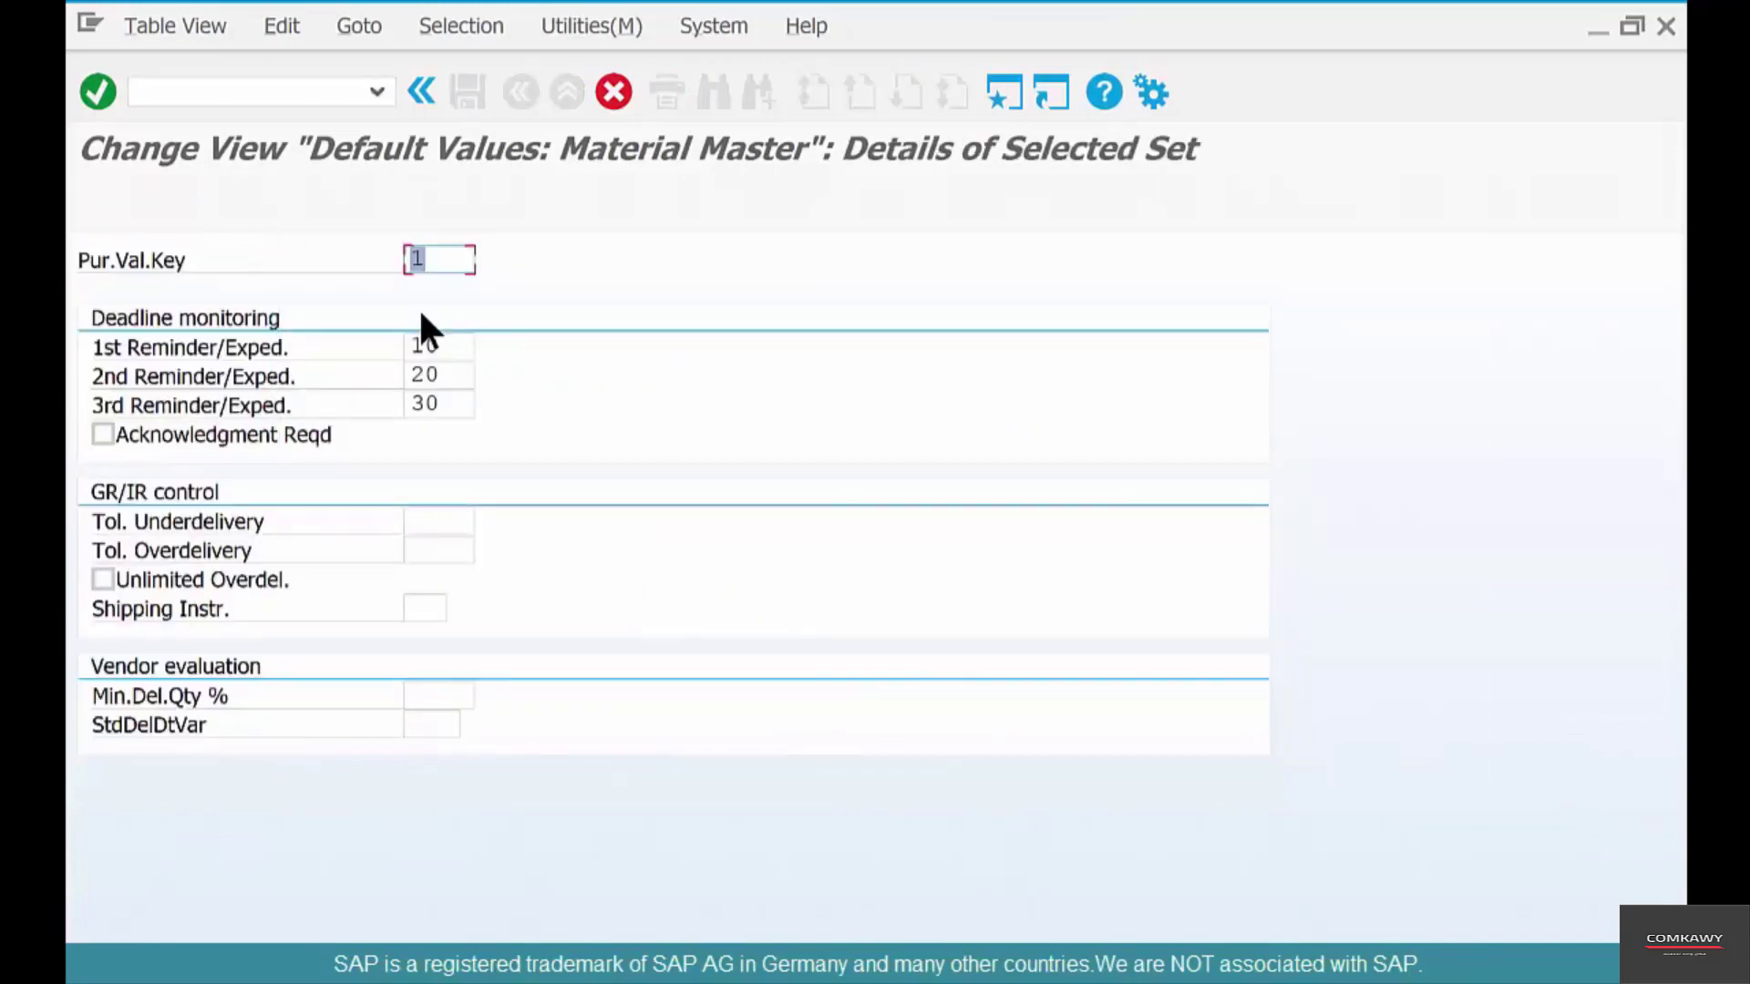
Name the new key Z1 with reminder days 30, 40 and 50
text(z1)
double_click(465, 351)
text(30)
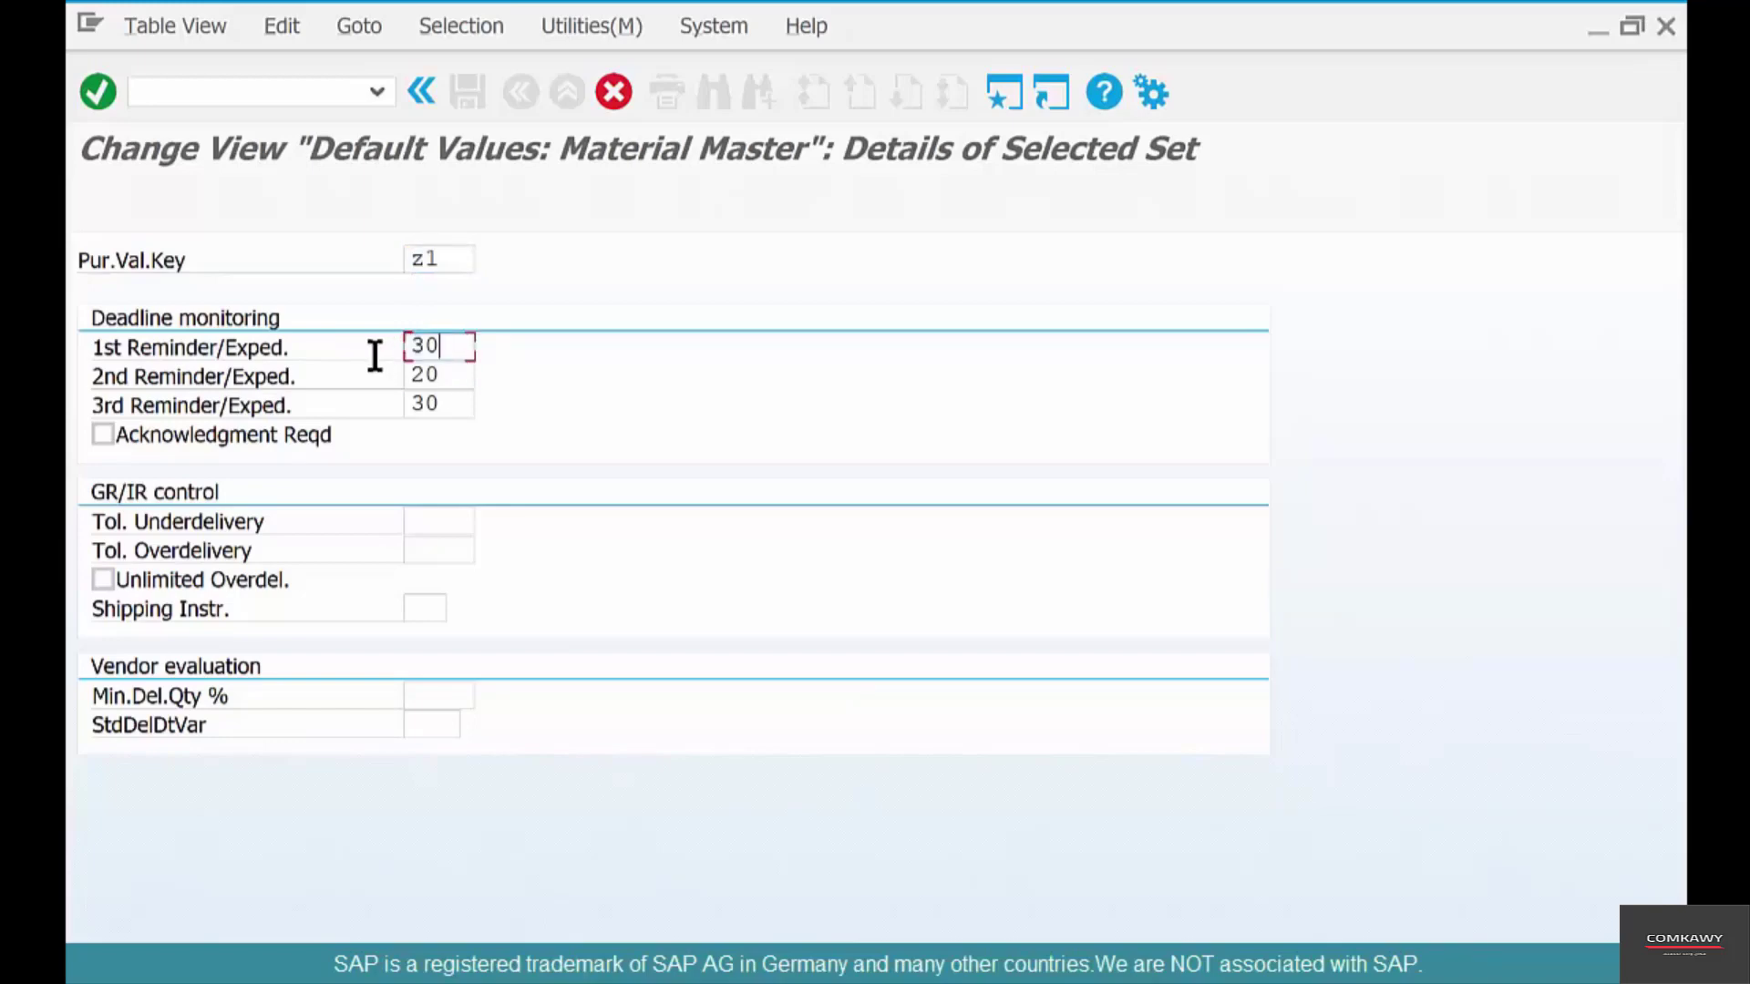
key(Tab)
text(15)
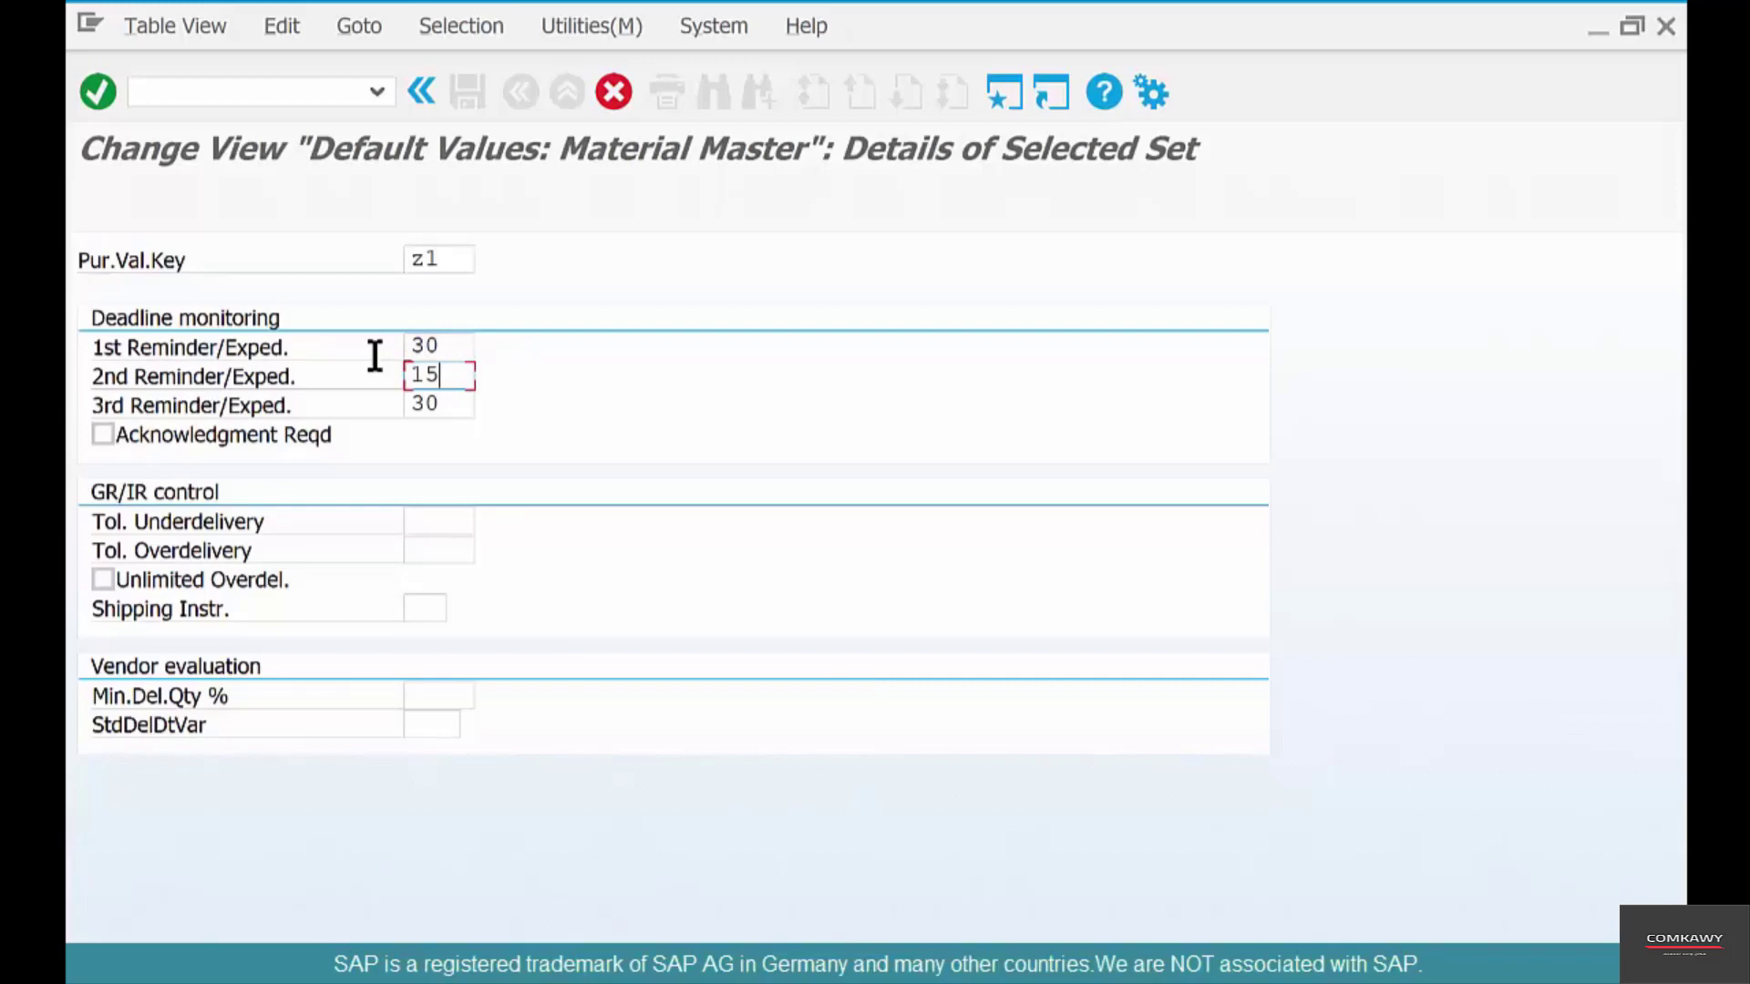
key(Tab)
text(50)
key(shift+Tab)
text(40)
Set Z1's under- and overdelivery tolerances to 10 and create the entry
click(454, 520)
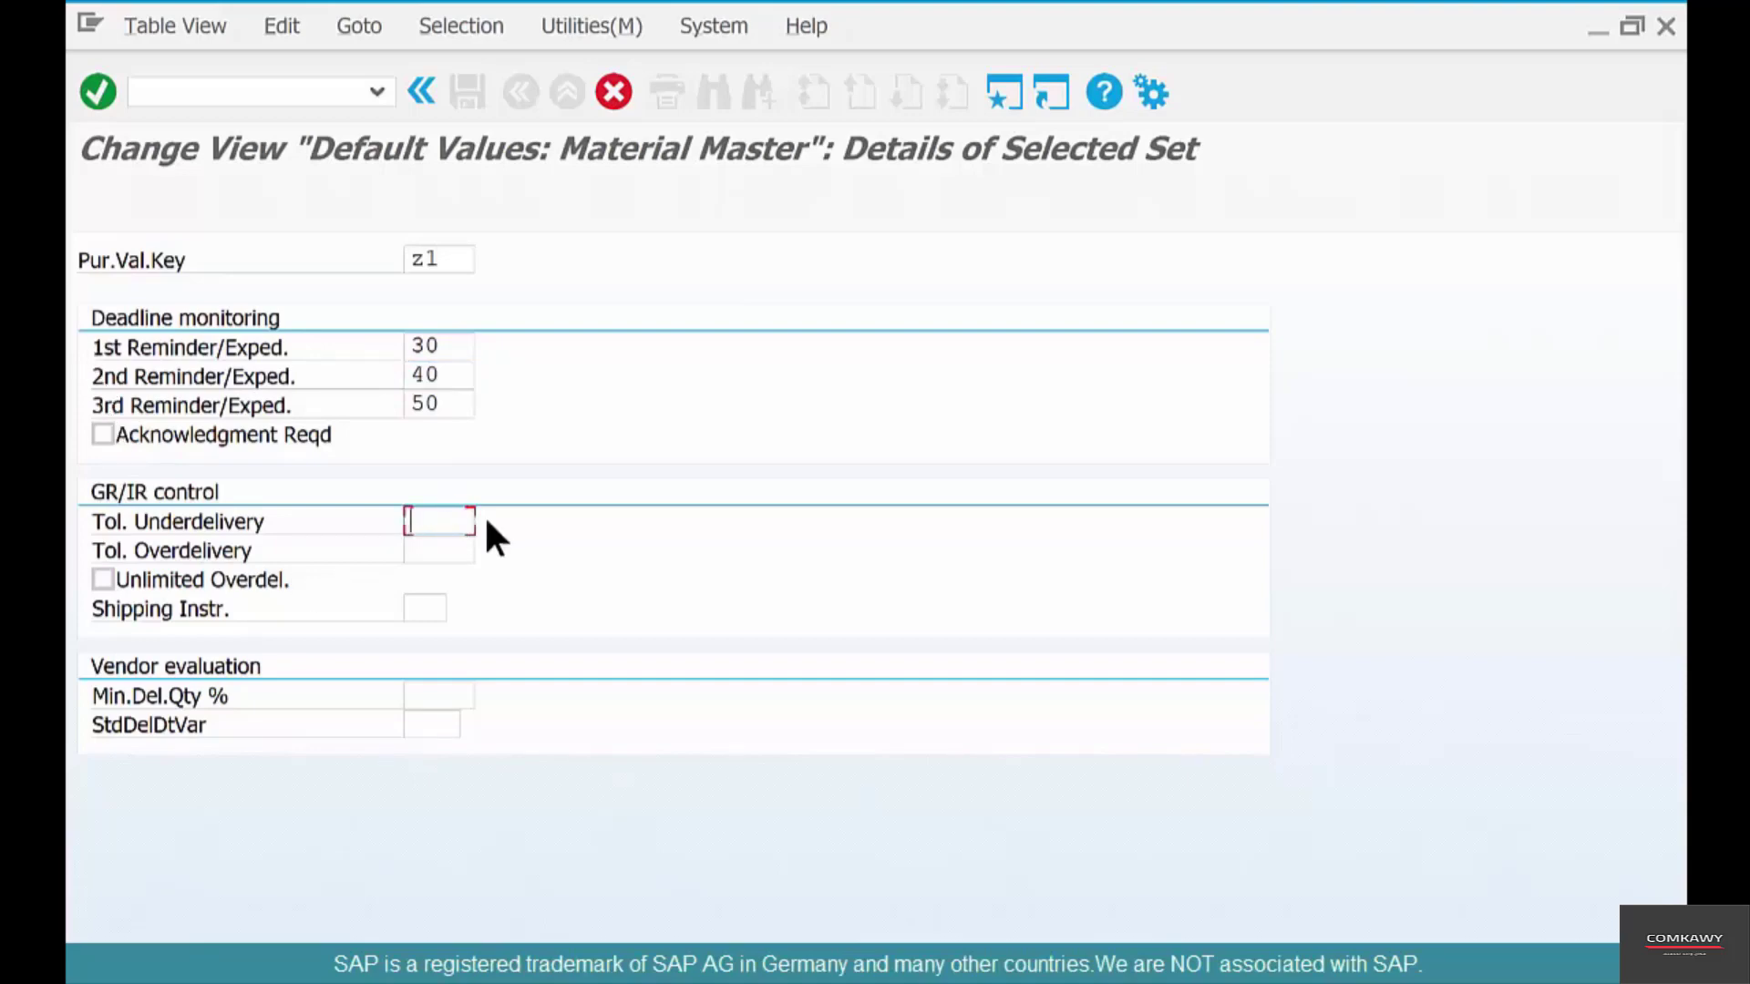
text(10)
click(446, 551)
text(10)
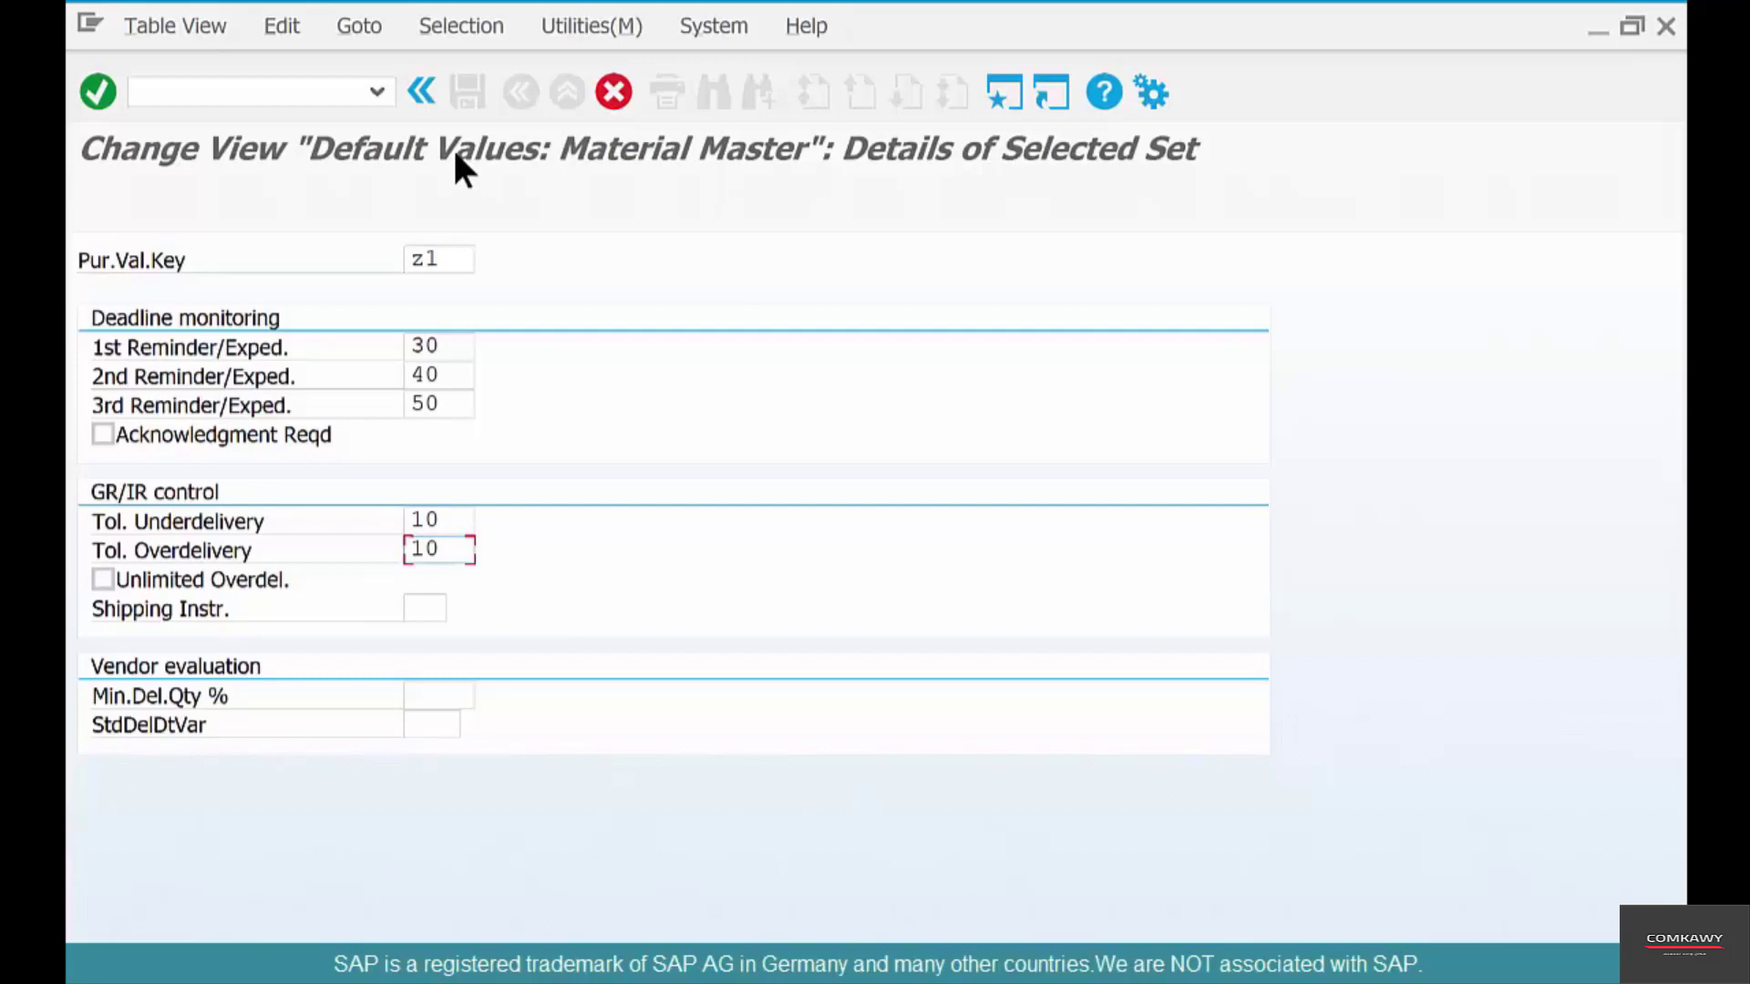
key(Return)
click(470, 476)
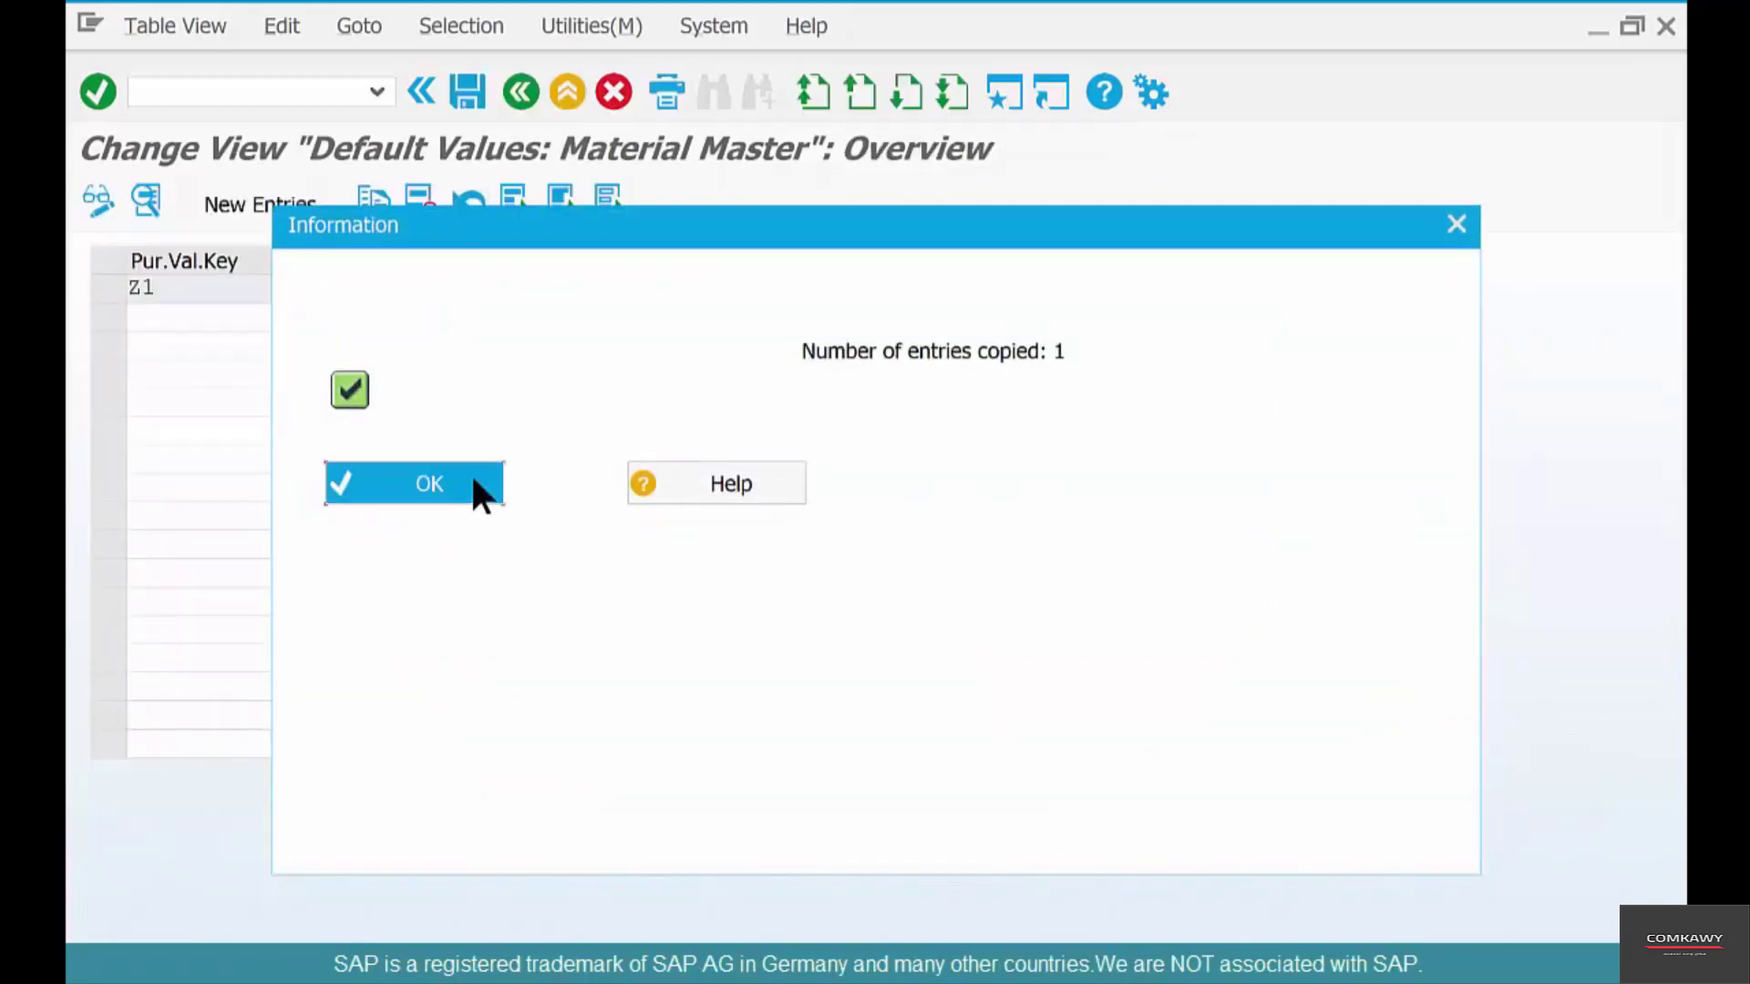
Save Z1 to a customizing request and leave the purchasing value key table
click(467, 90)
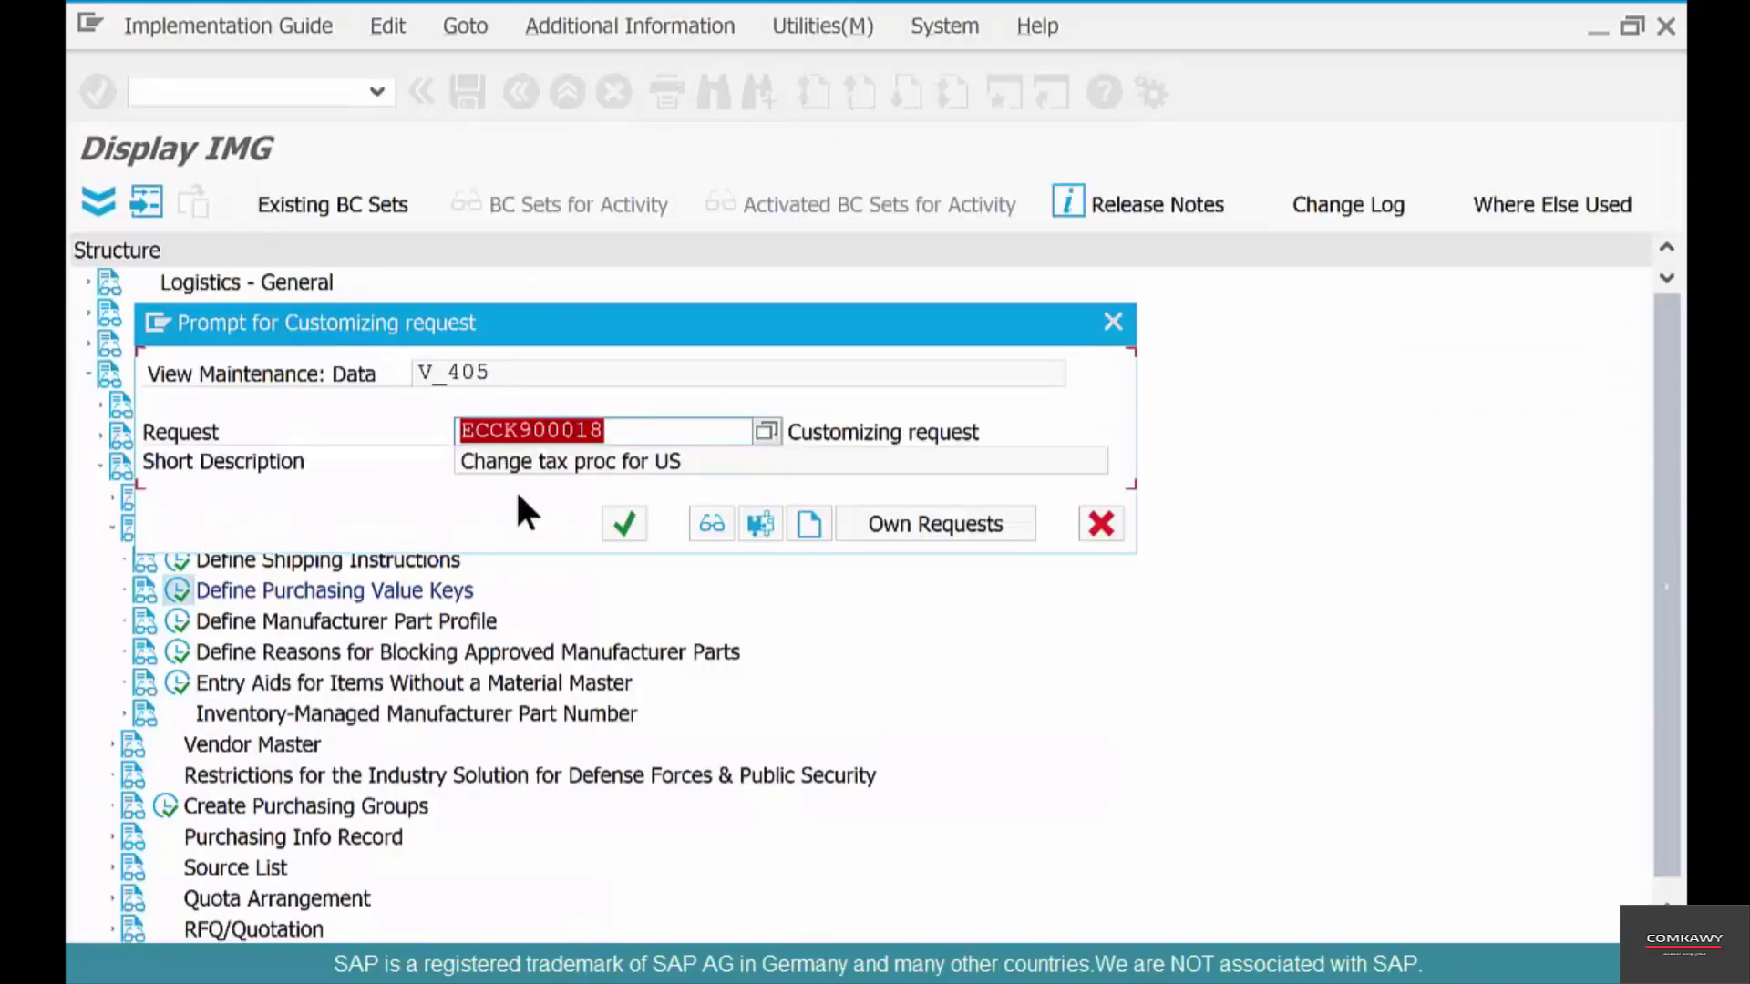
click(609, 527)
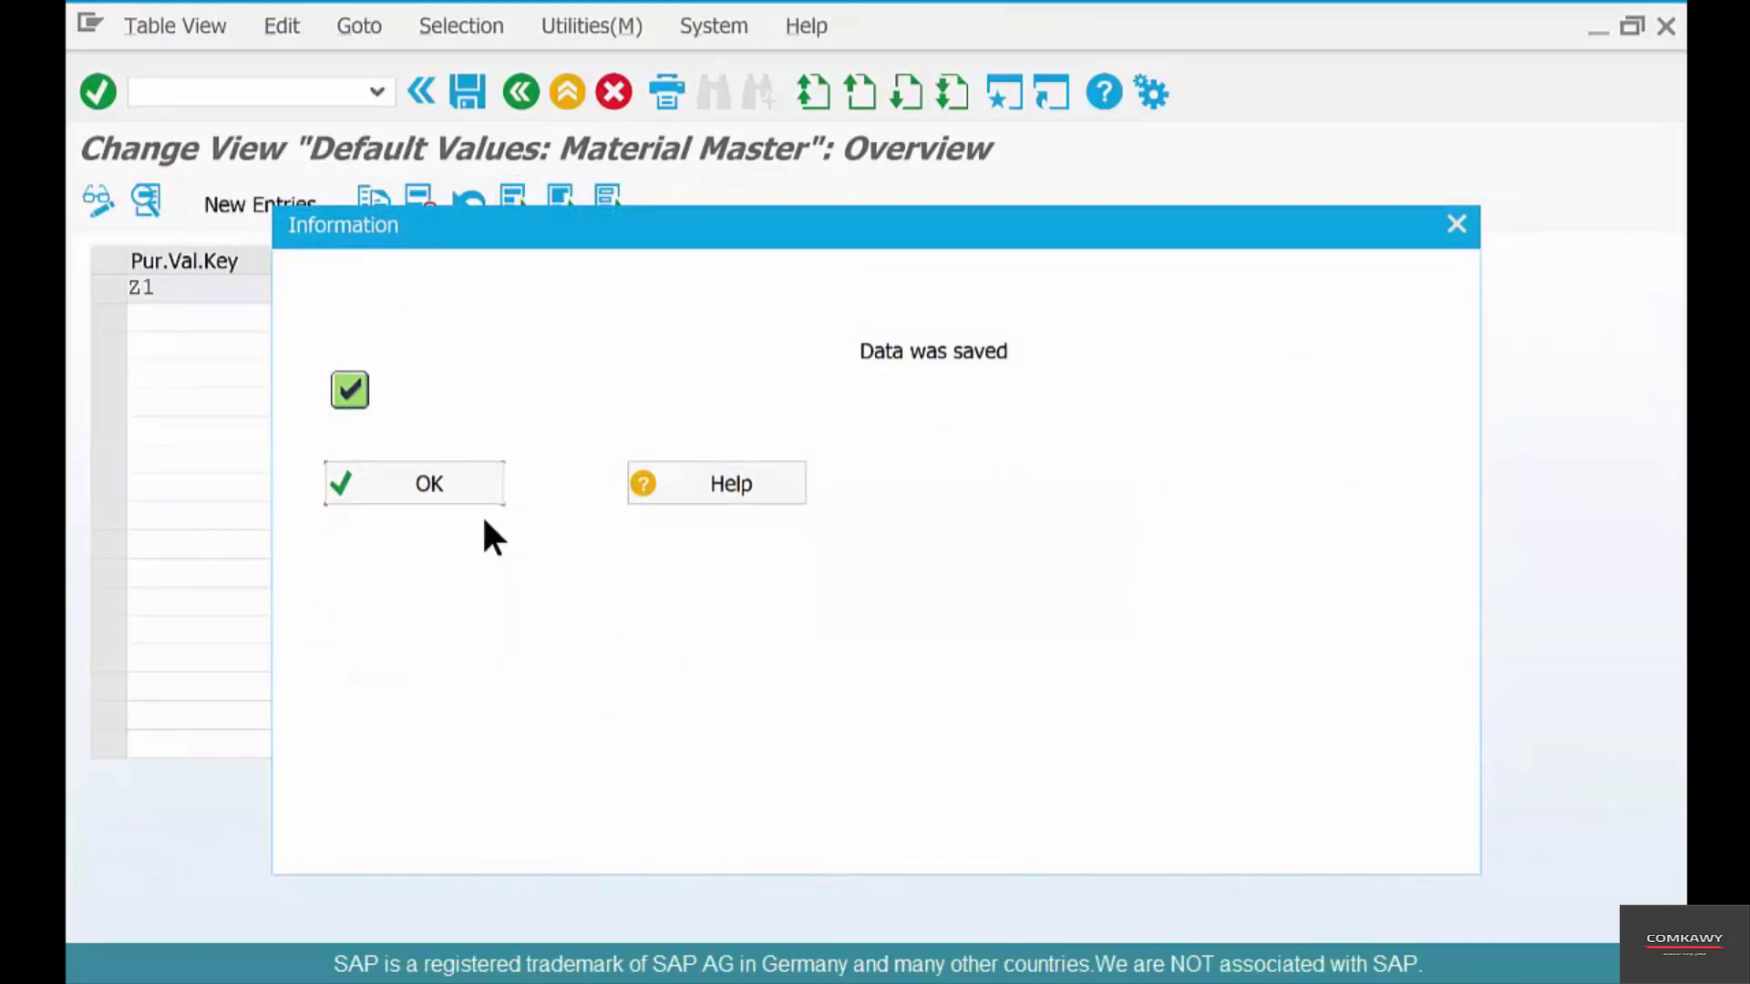
click(472, 481)
click(523, 102)
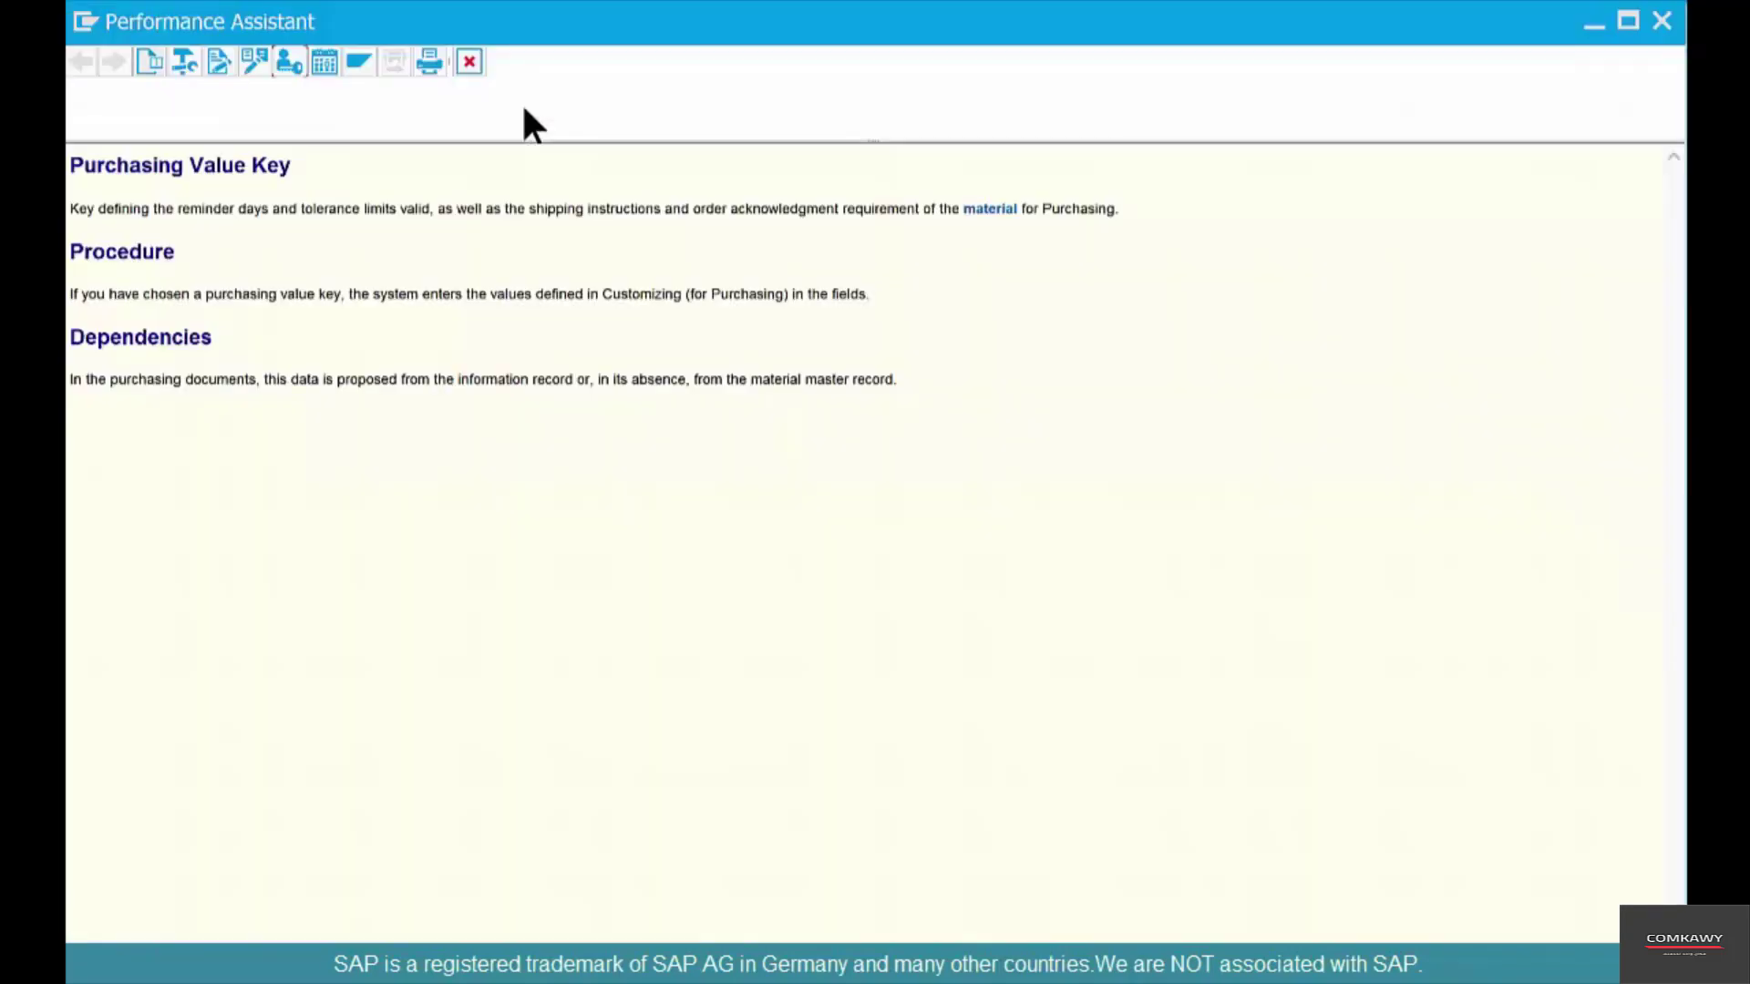
click(480, 61)
scroll(484, 554, up, 2)
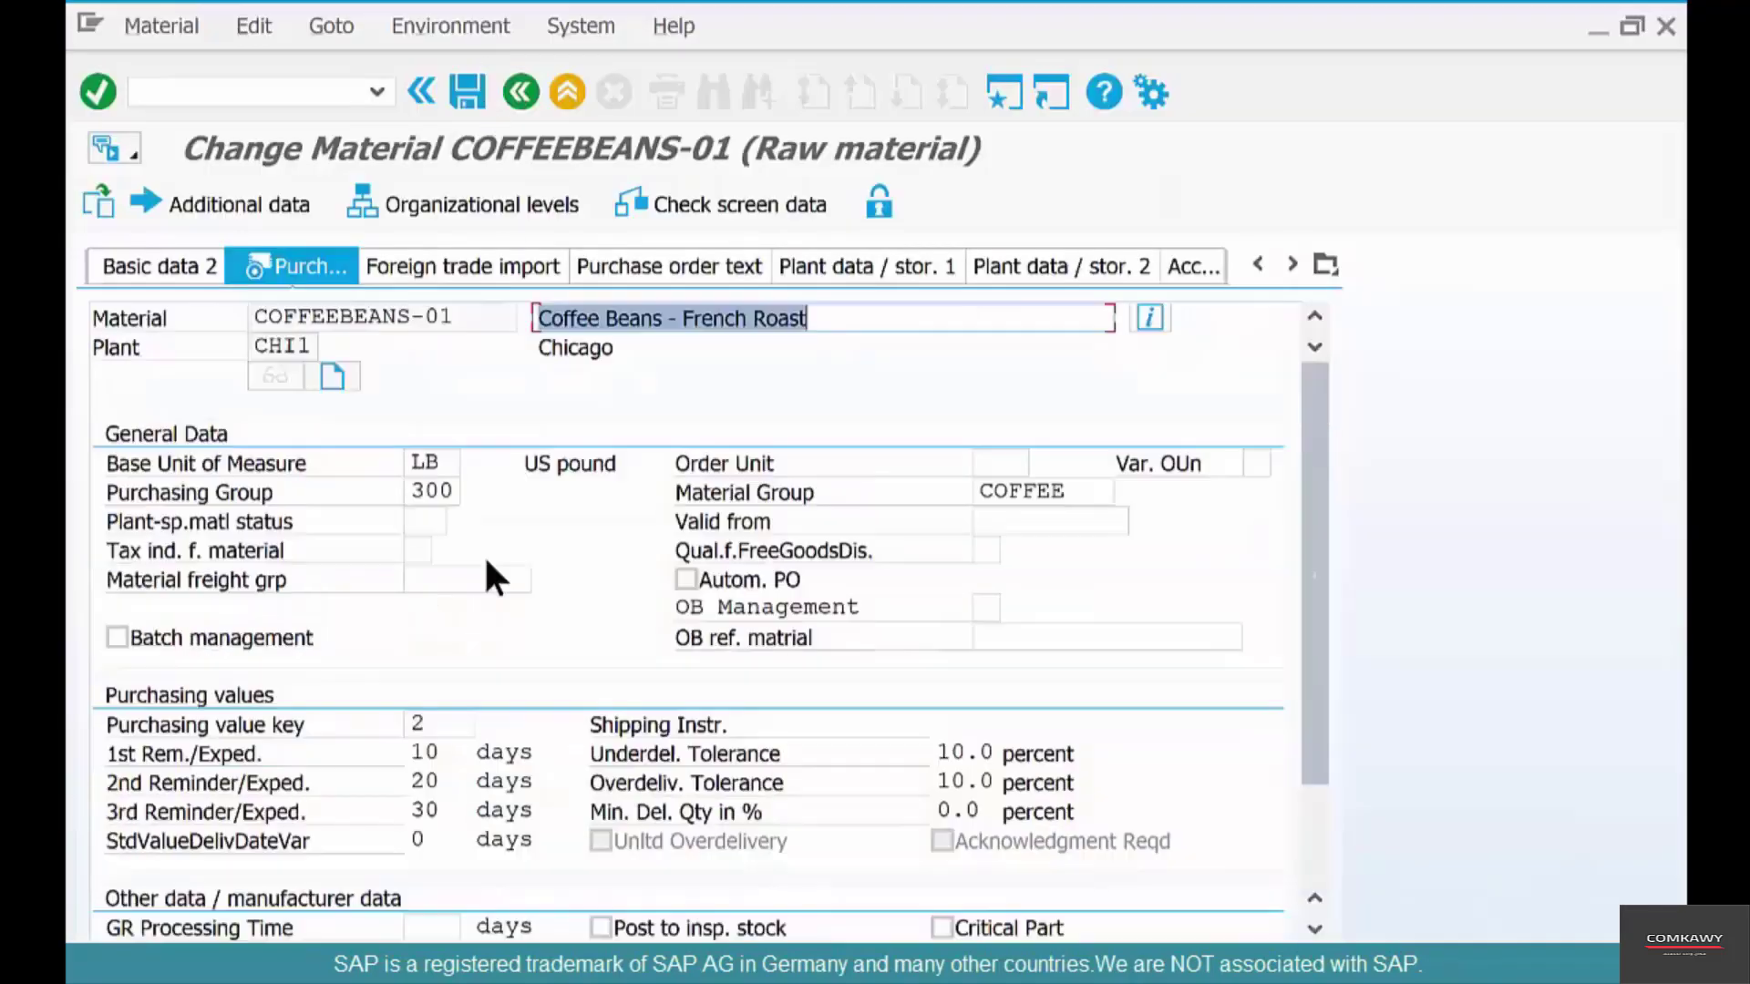
click(441, 725)
click(488, 724)
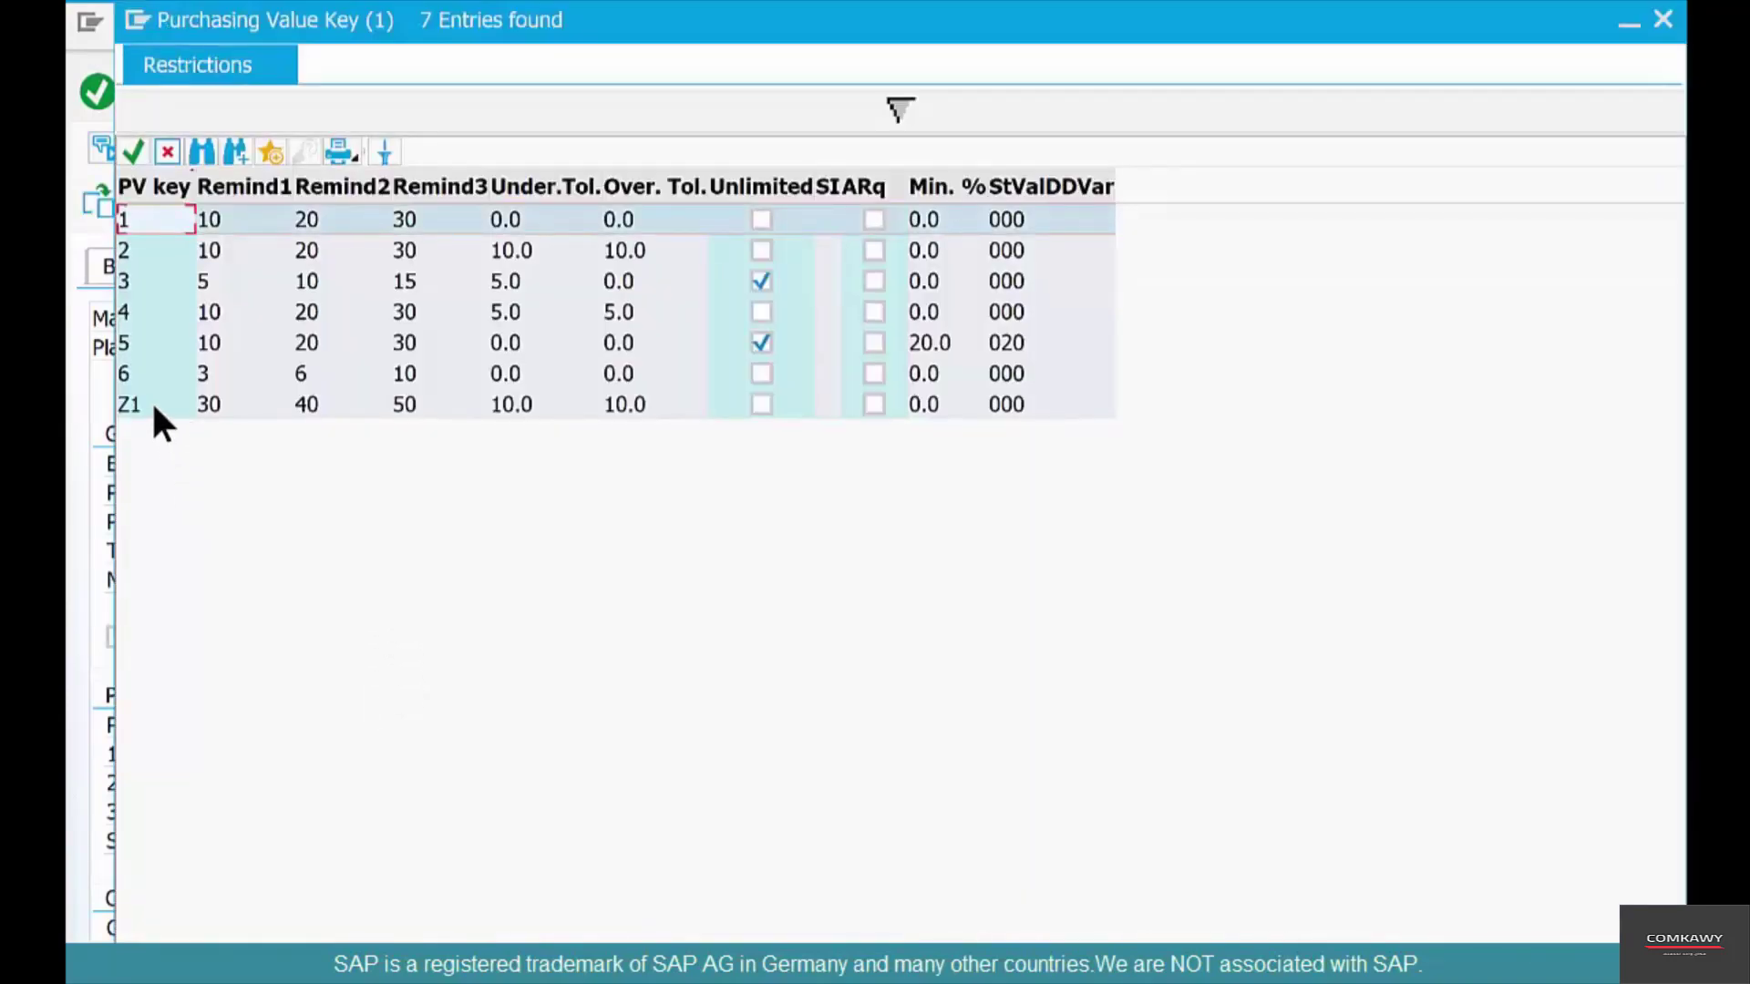
click(152, 404)
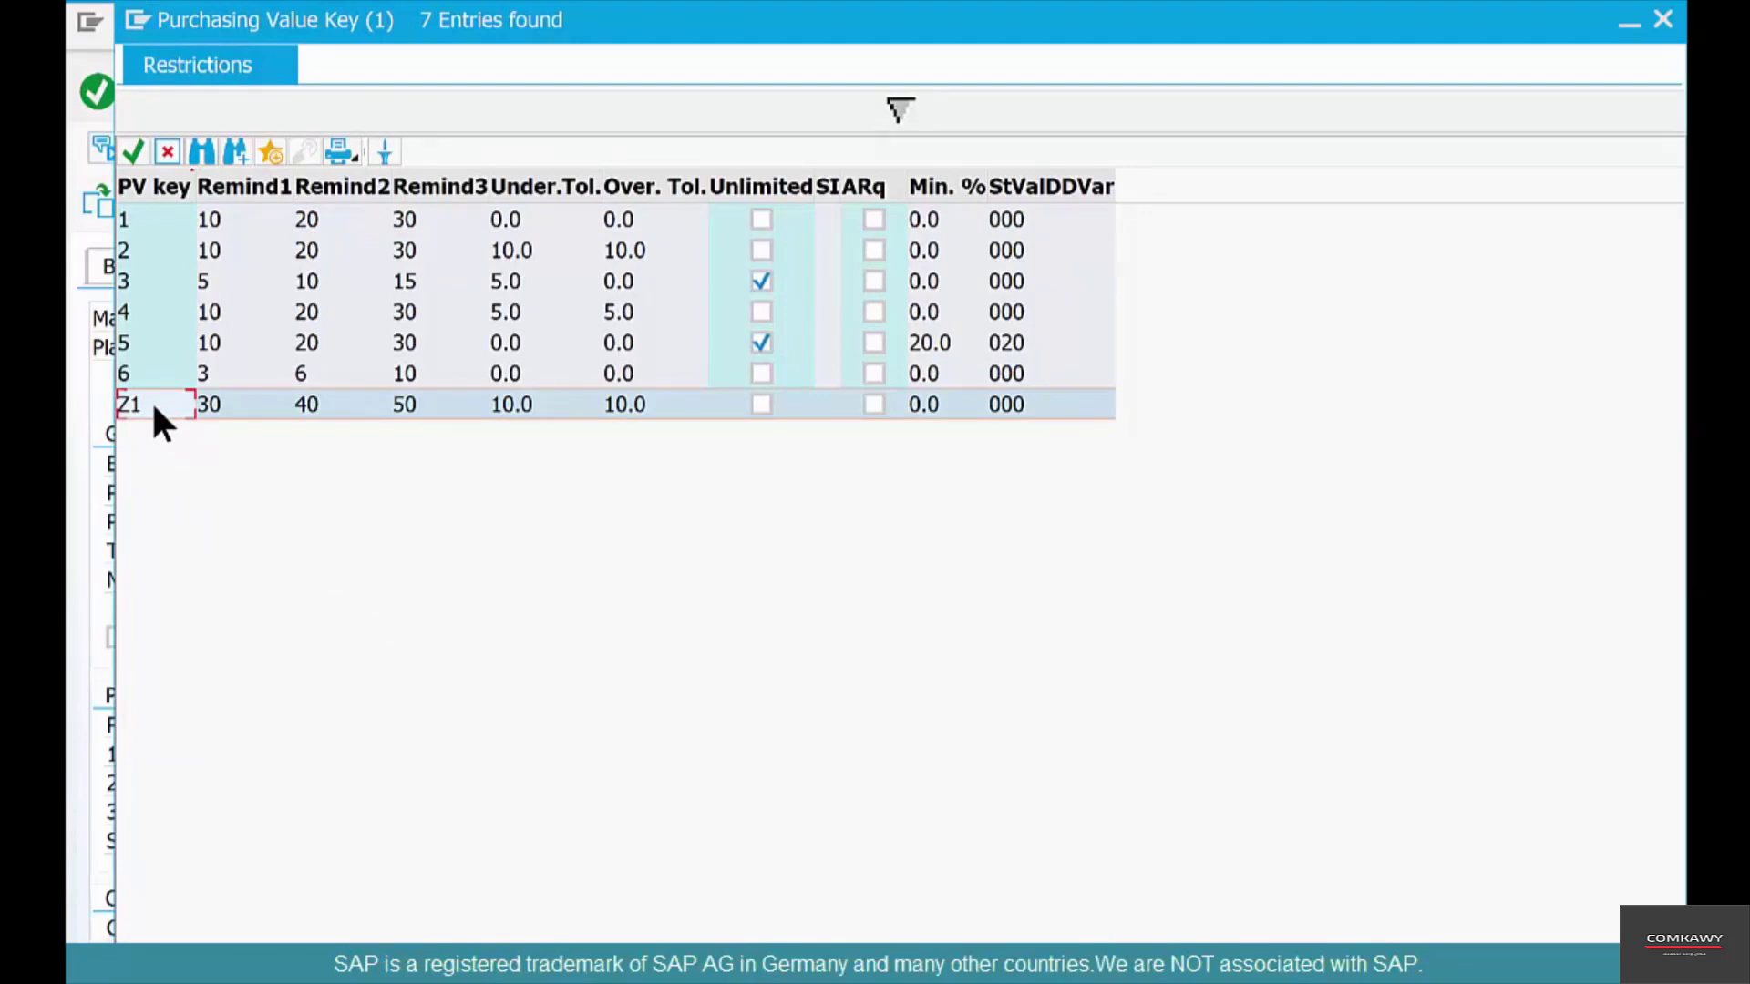
key(Escape)
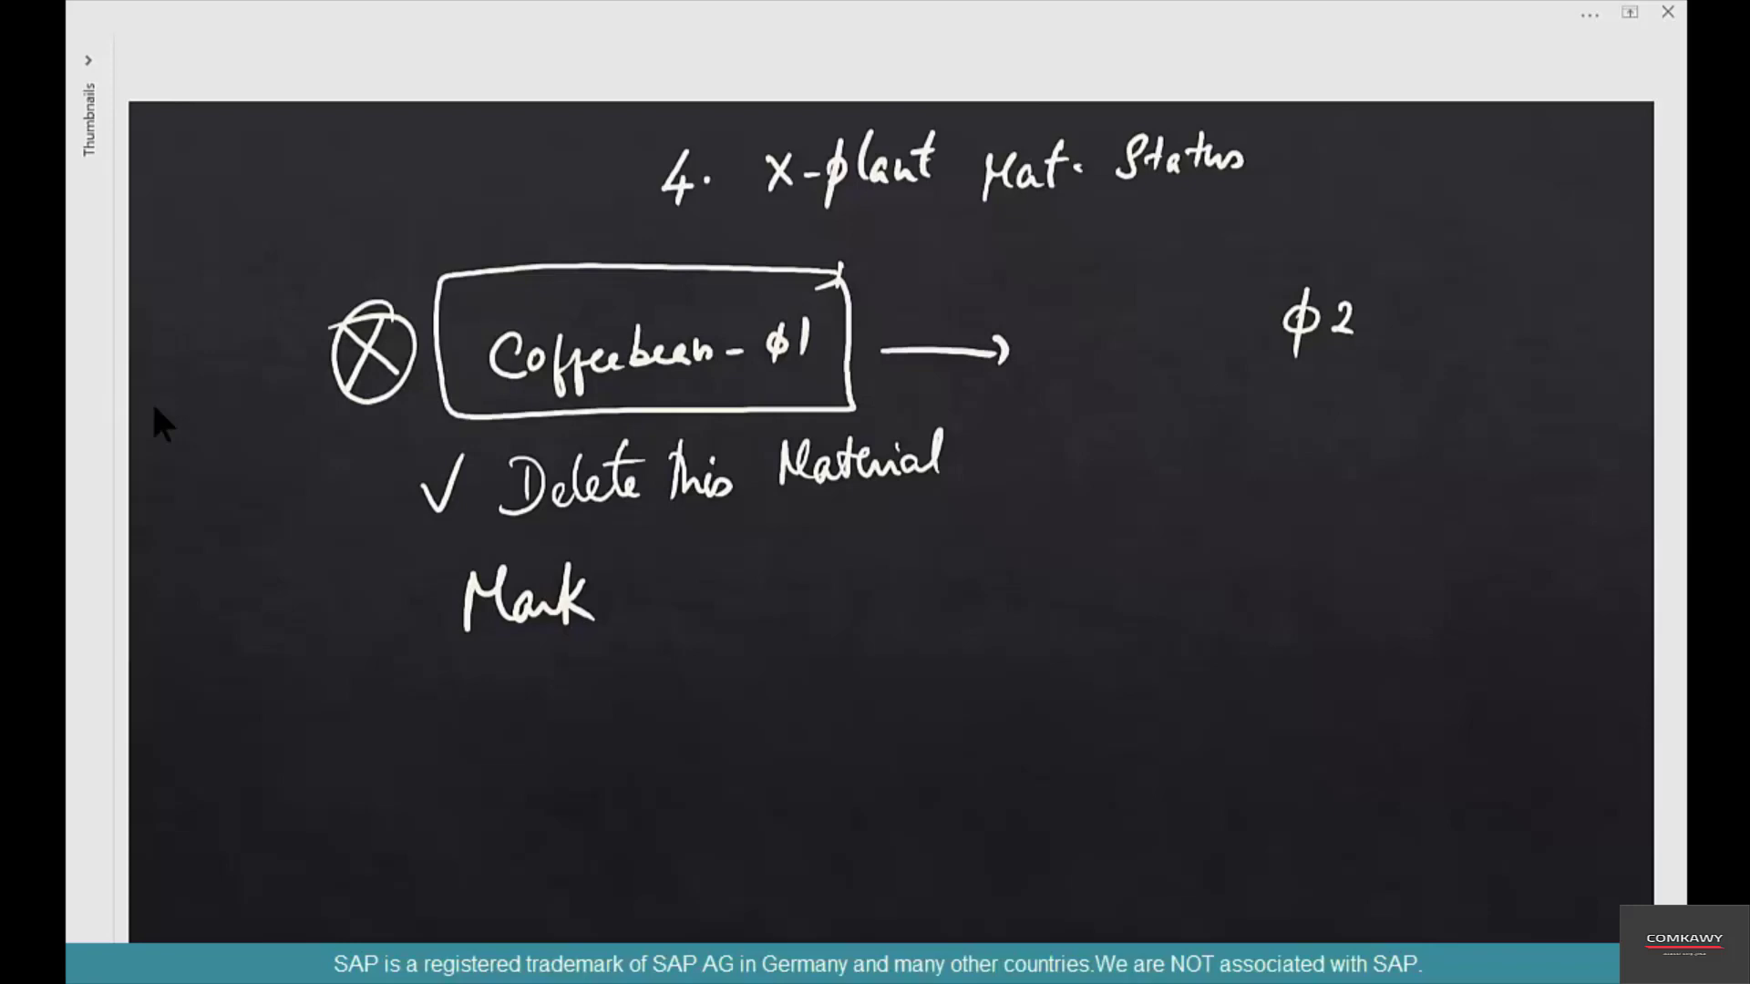
Switch from the whiteboard notes back to SAP's Change Material window
key(alt+Tab)
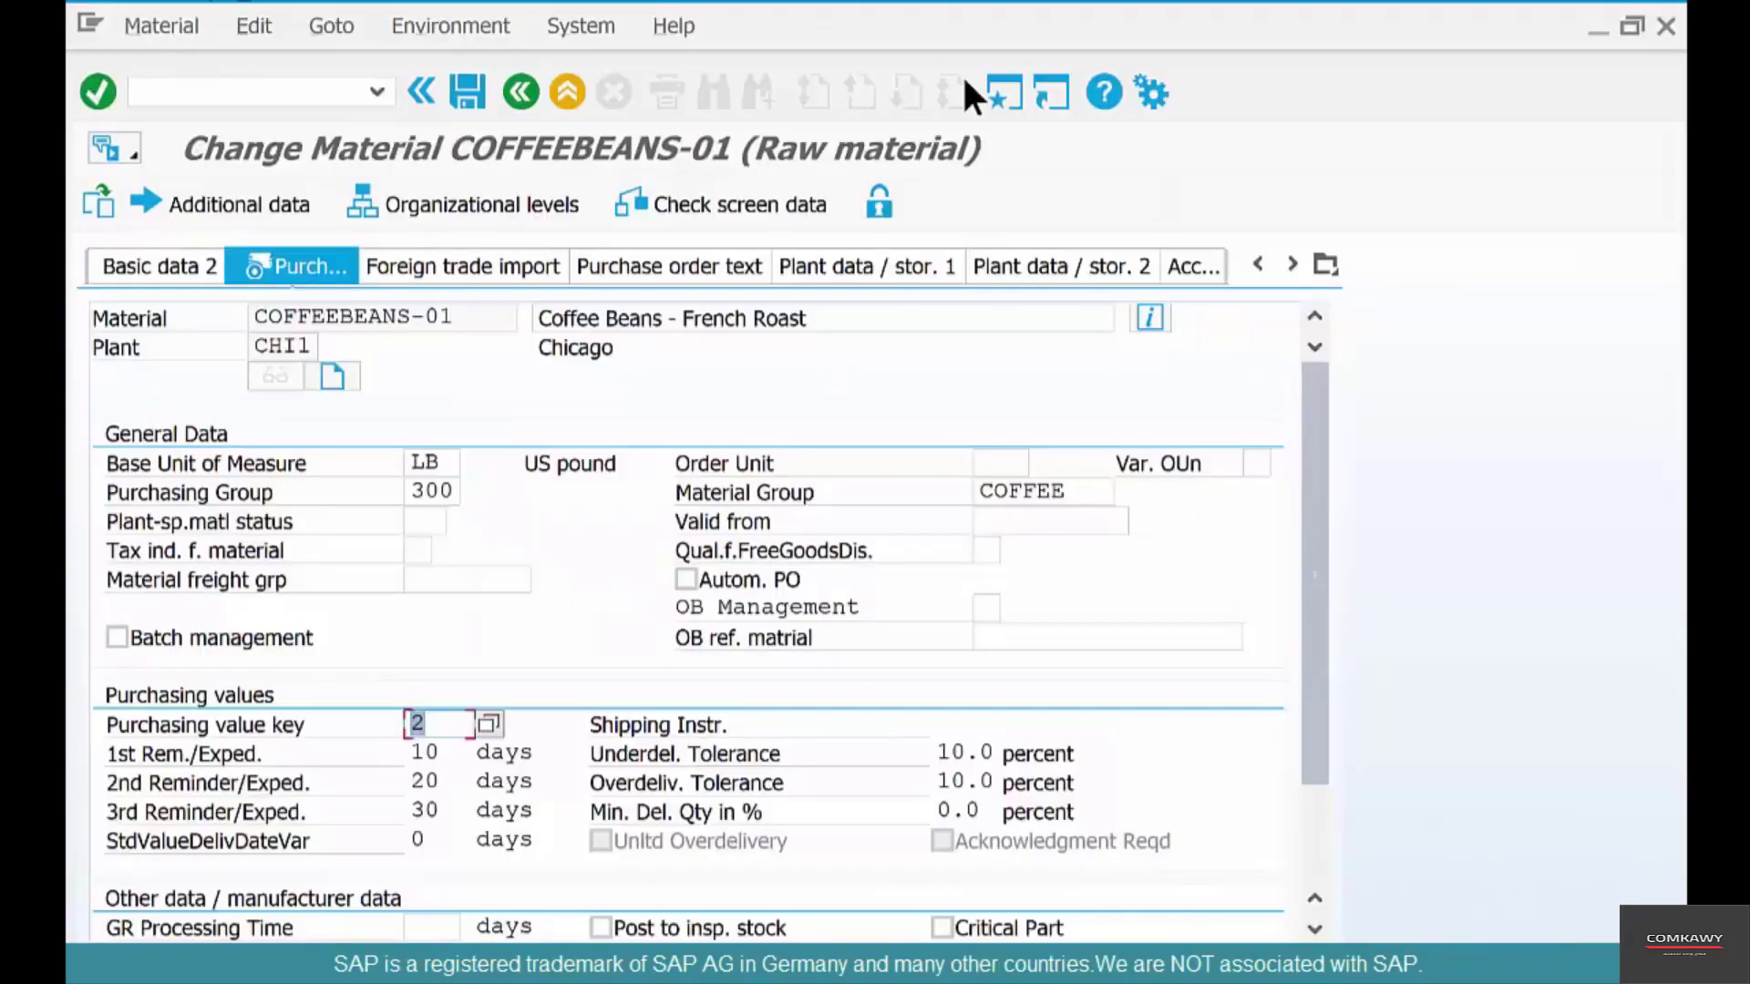
Leave the Change Material screen with /n and start transaction MM01
click(1324, 267)
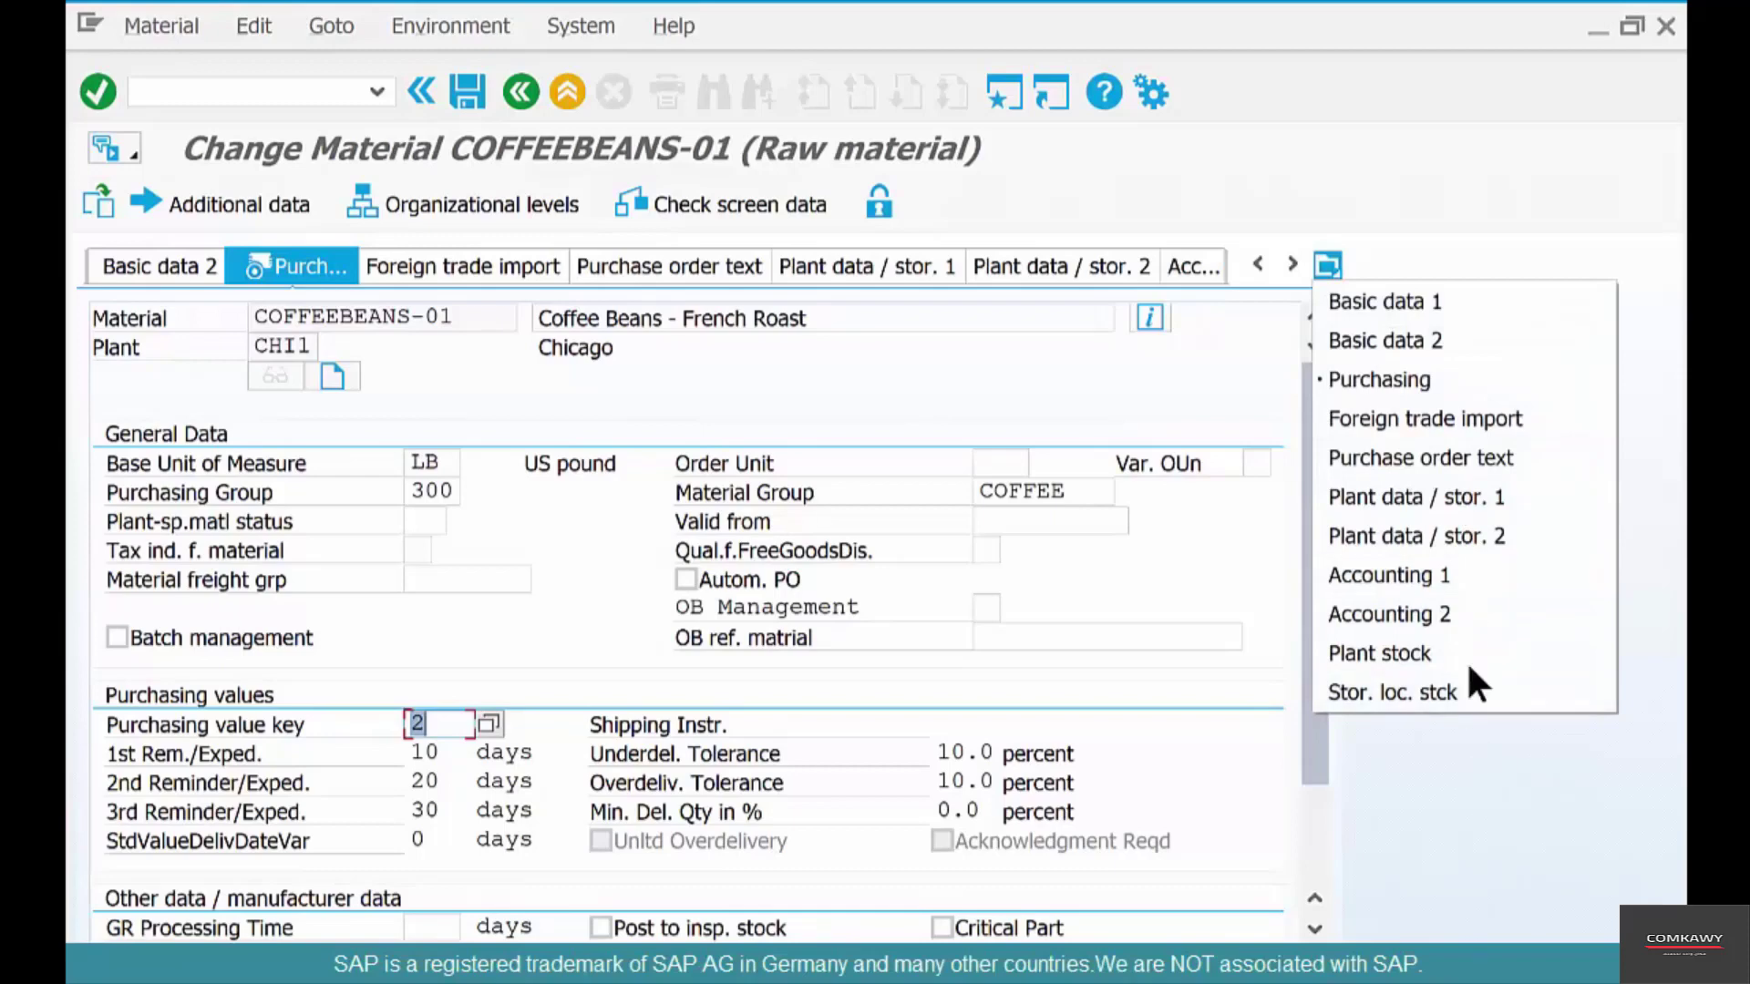
click(1476, 727)
click(195, 91)
text(/n)
key(Return)
text(mm01)
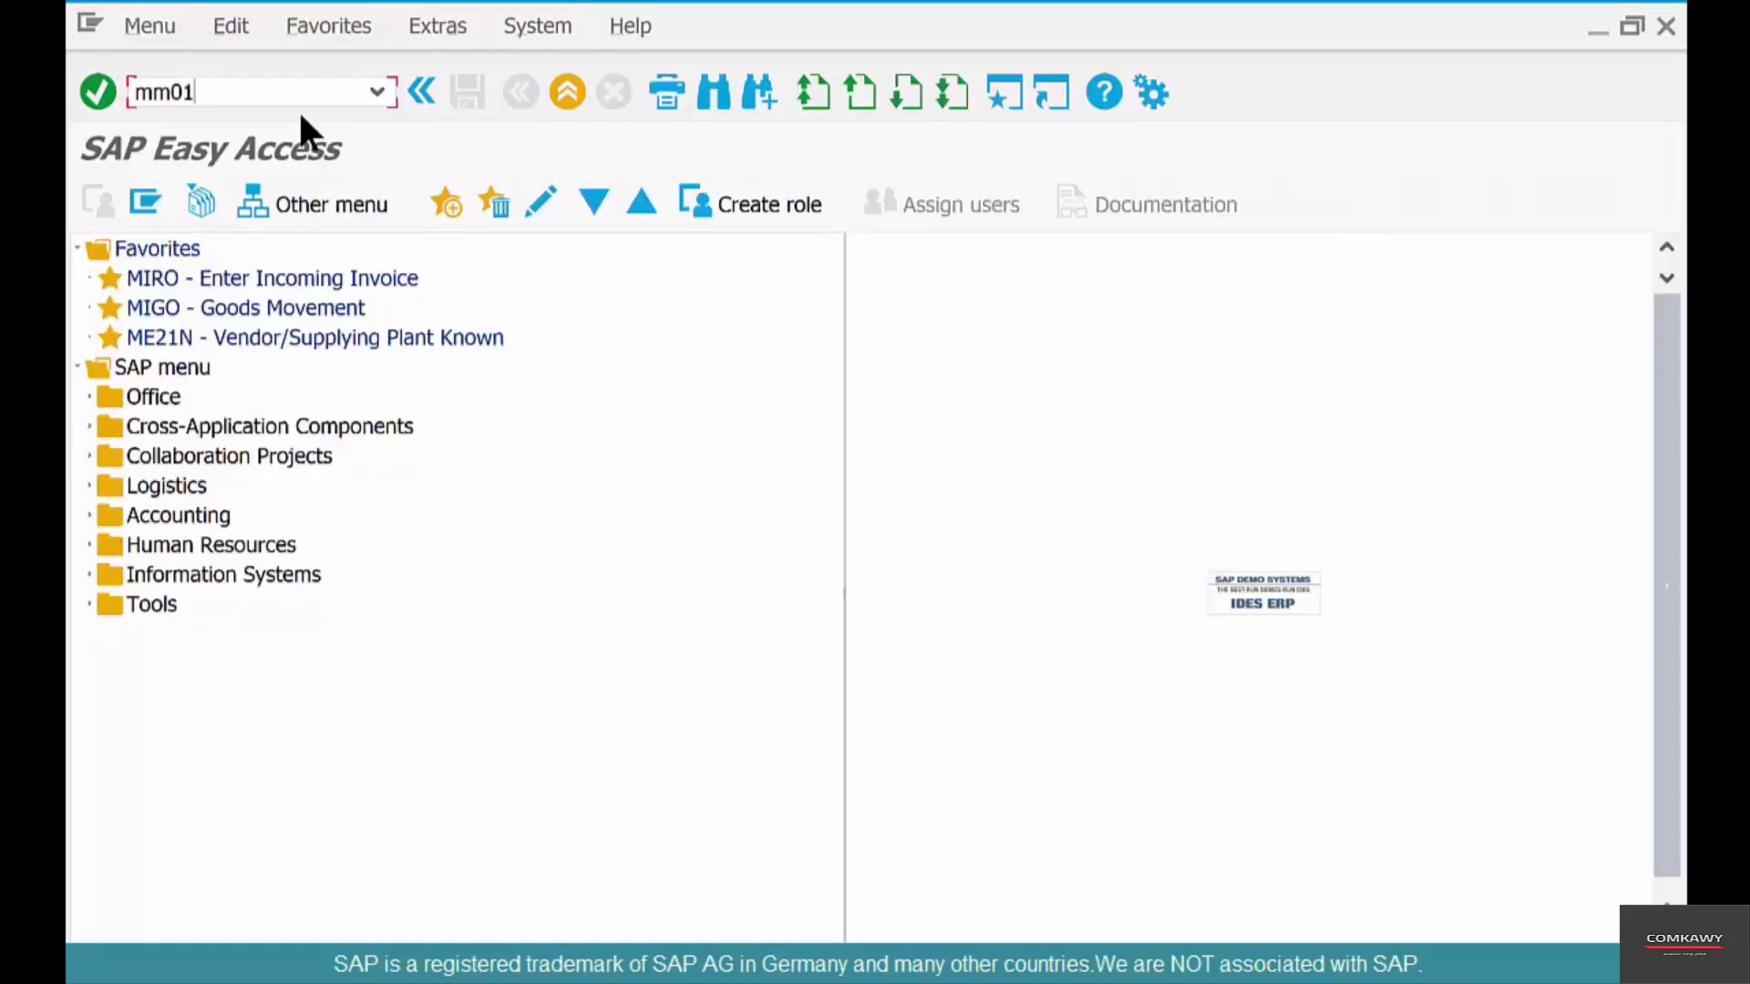
key(Return)
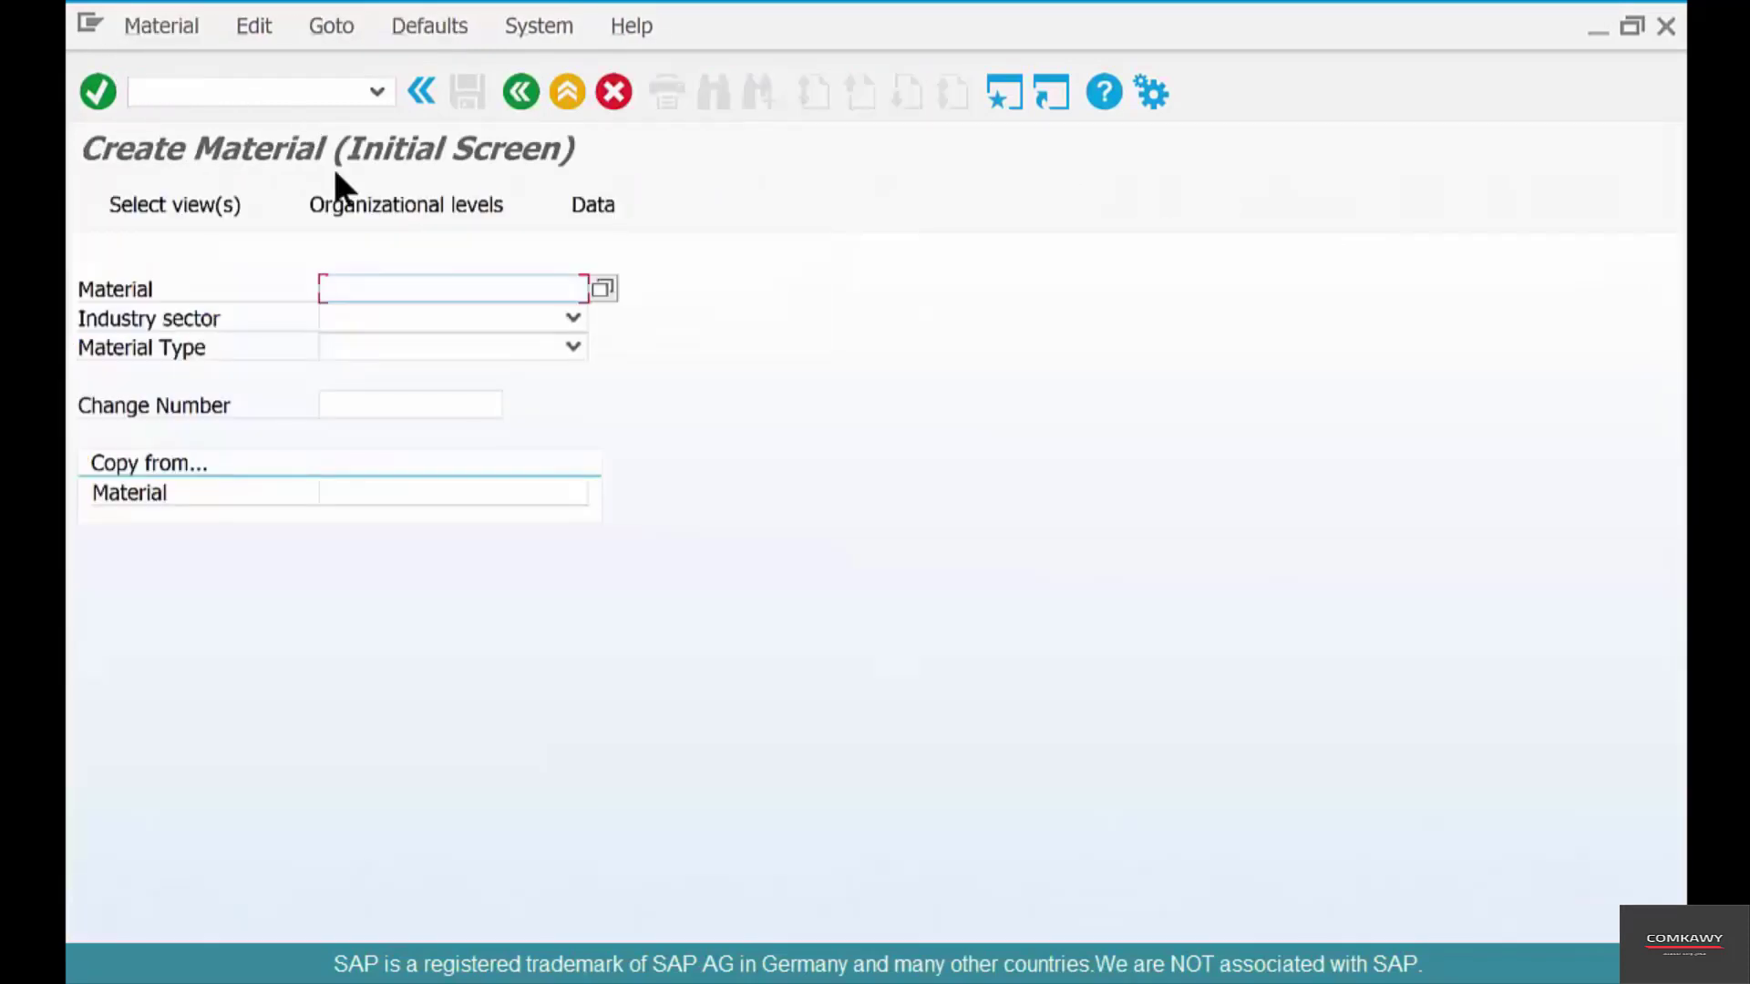
Choose COFFEEBEANS-01, select the MRP 1 view and enter plant CHI1
text(c)
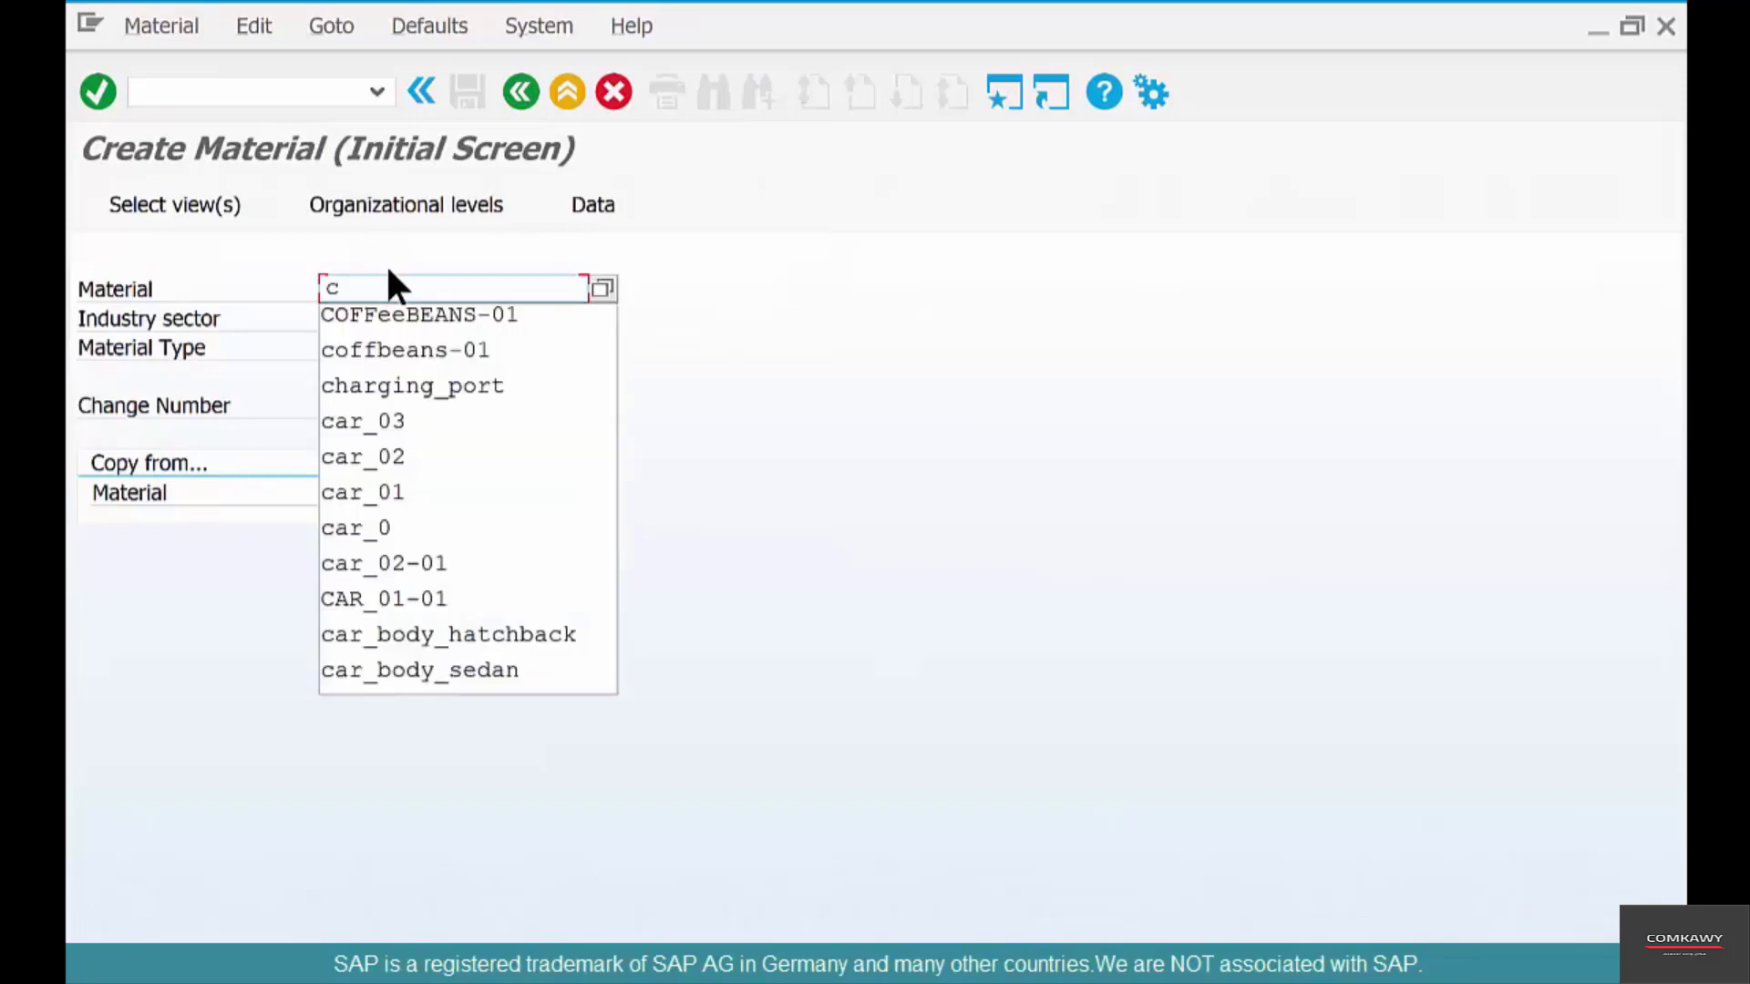
key(Down)
key(Return)
key(Return)
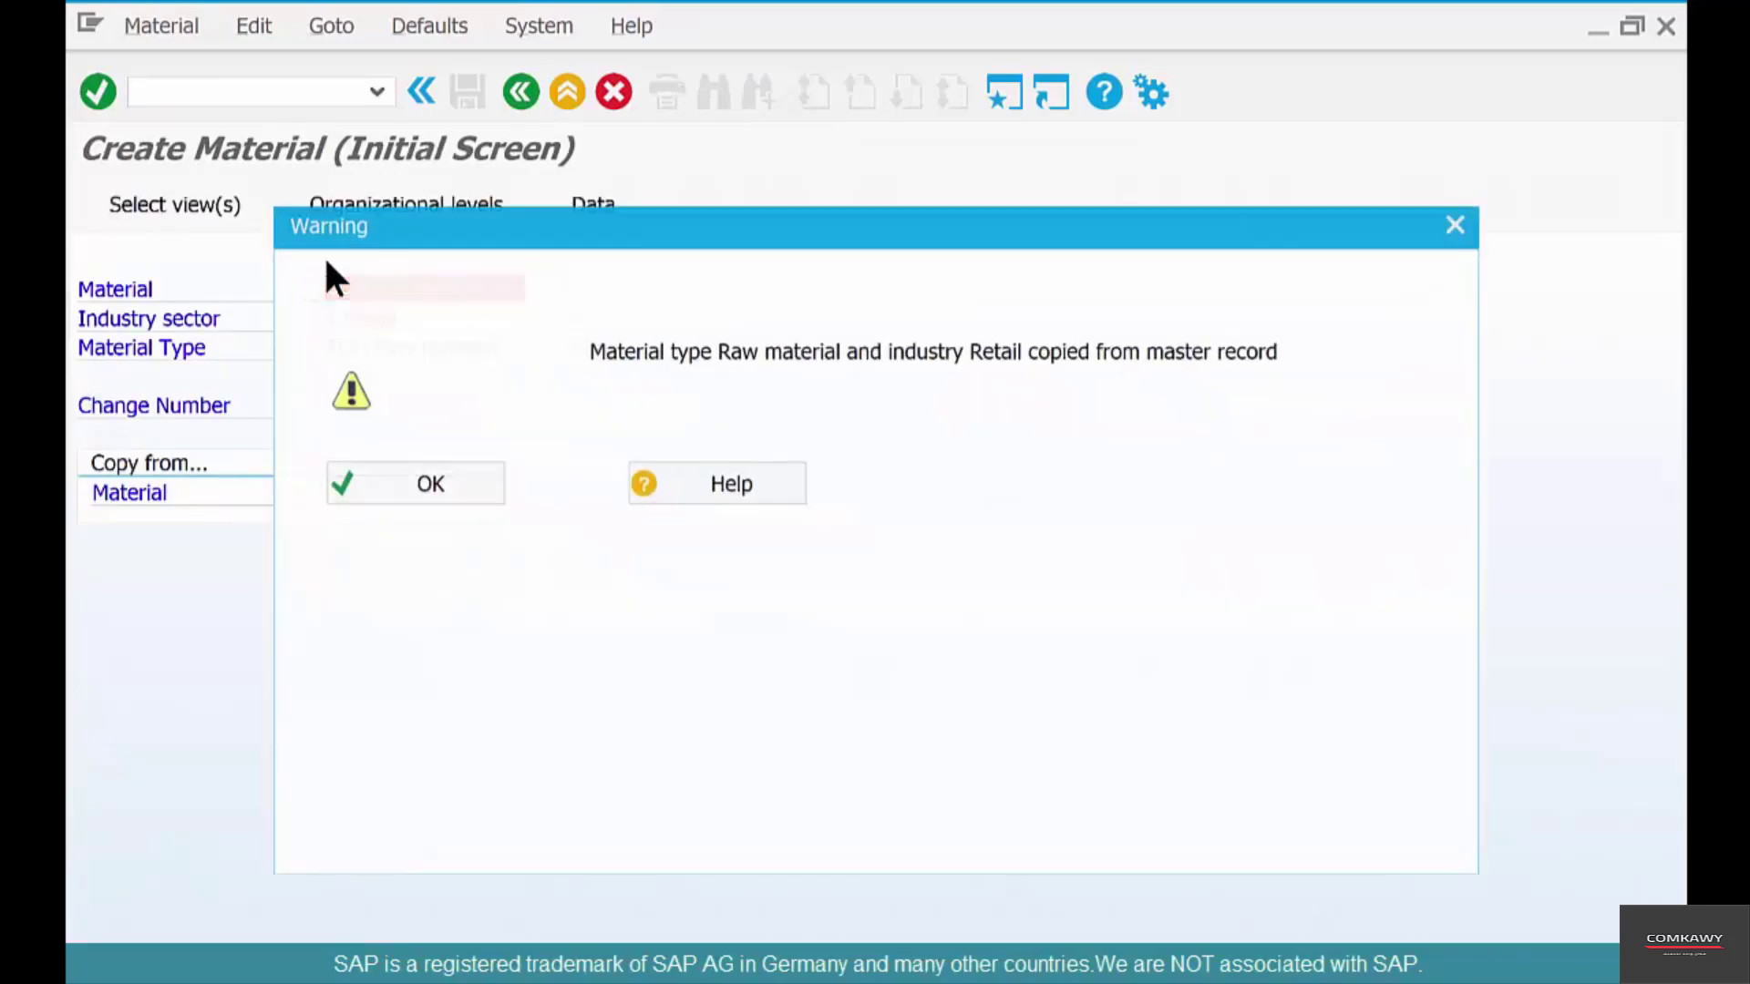
click(492, 488)
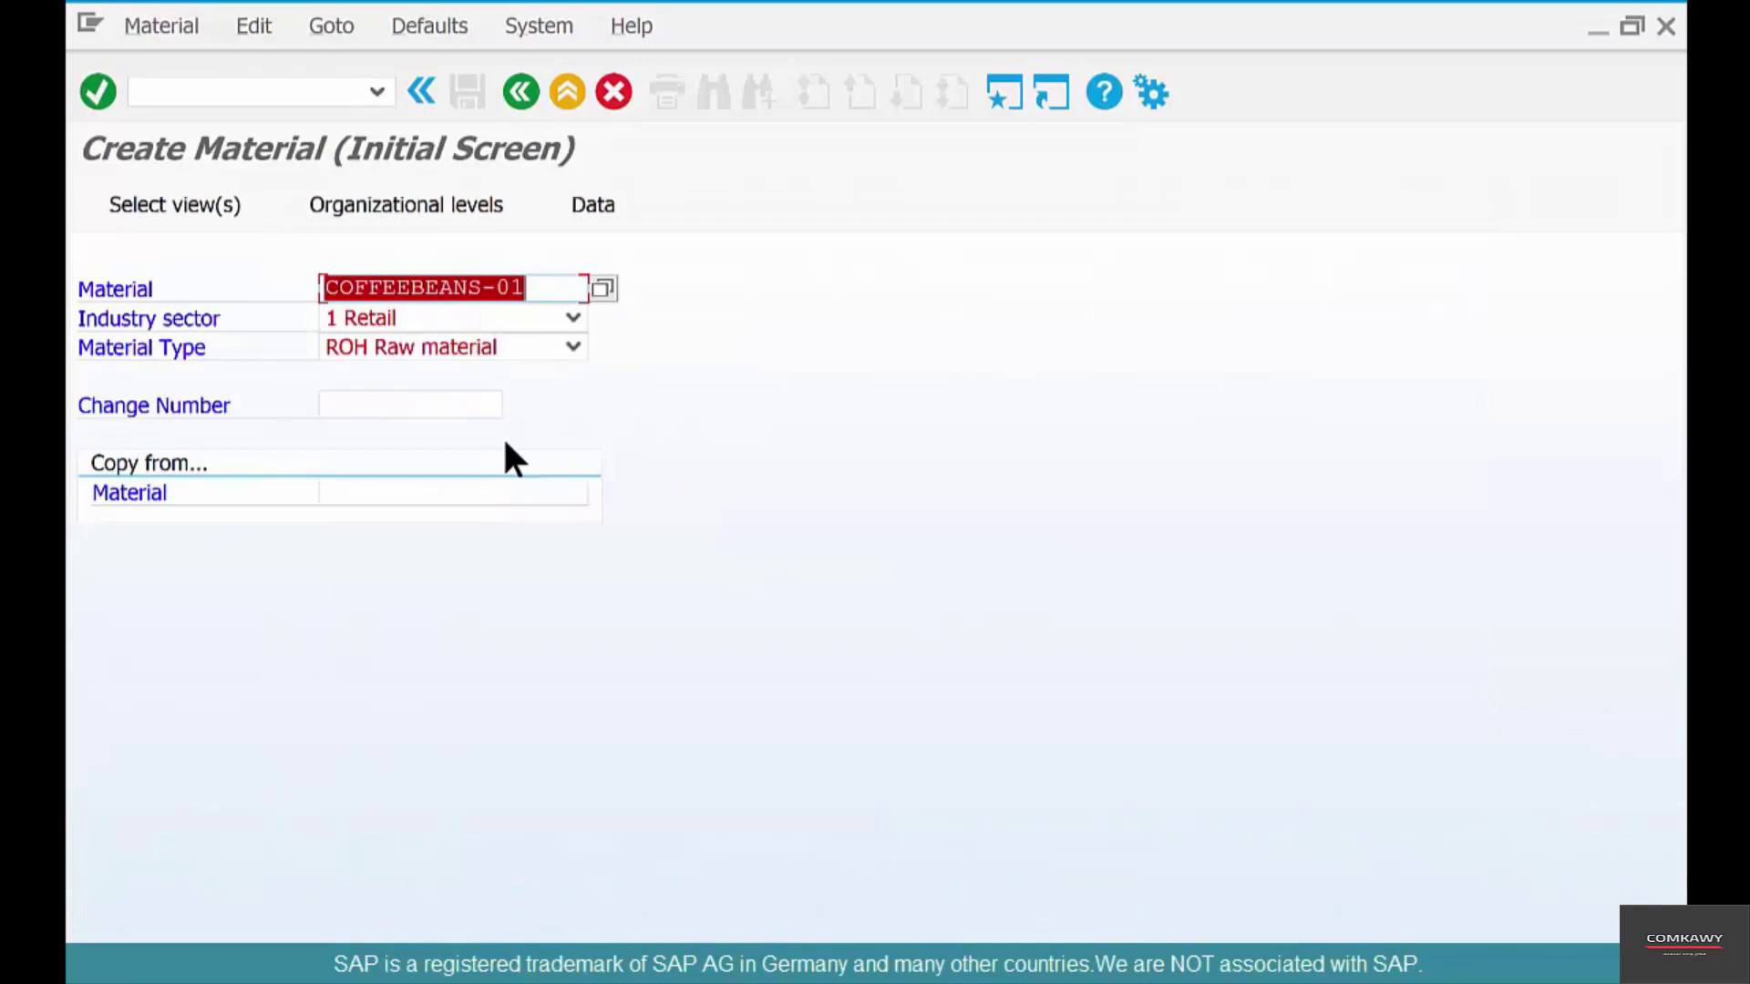
click(87, 94)
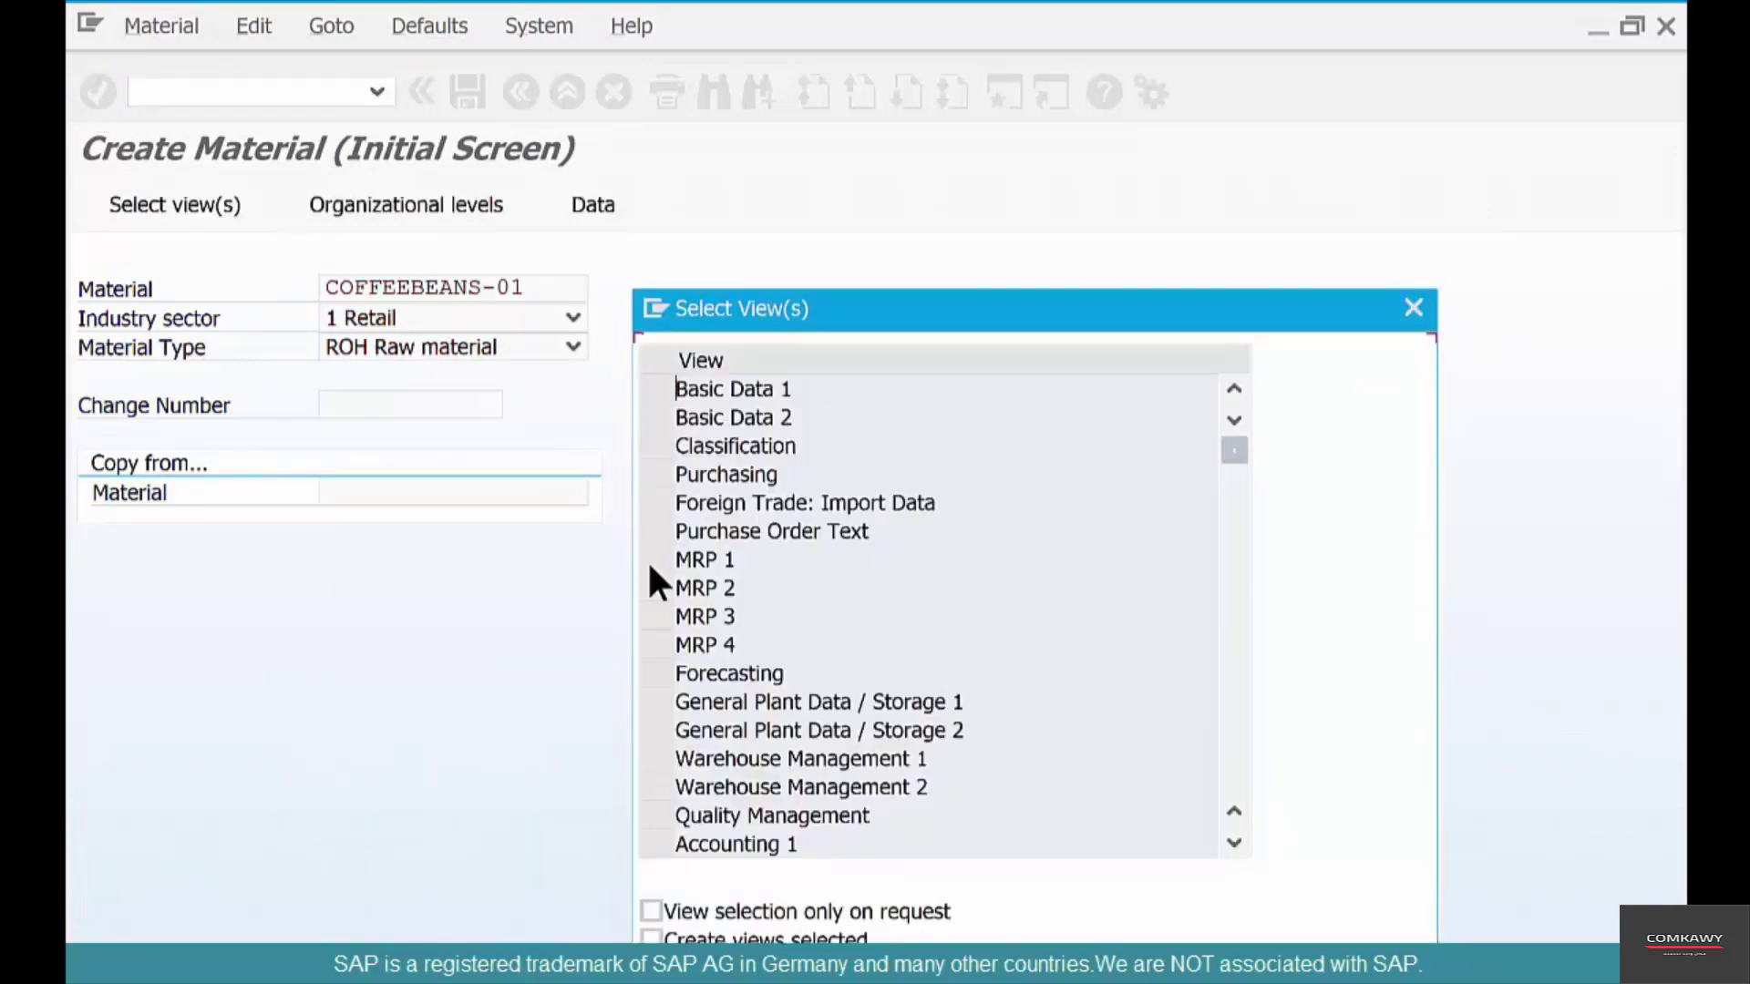
click(656, 559)
key(Return)
text(ch)
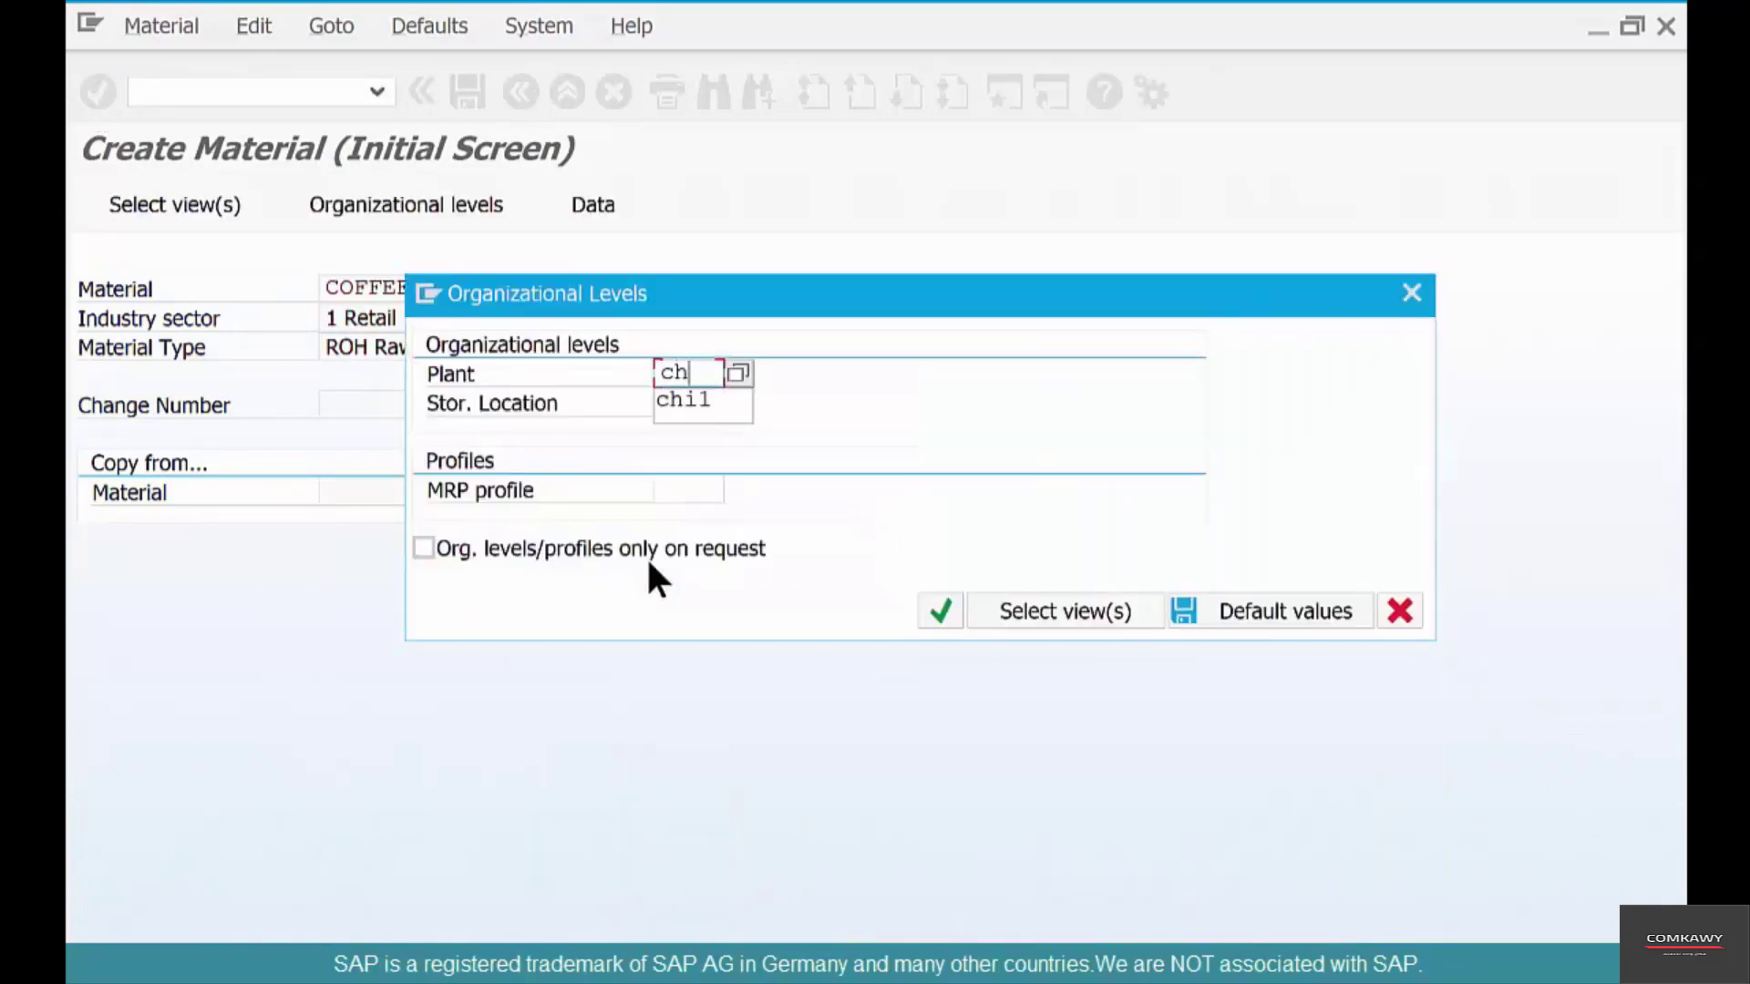
text(i1)
key(Return)
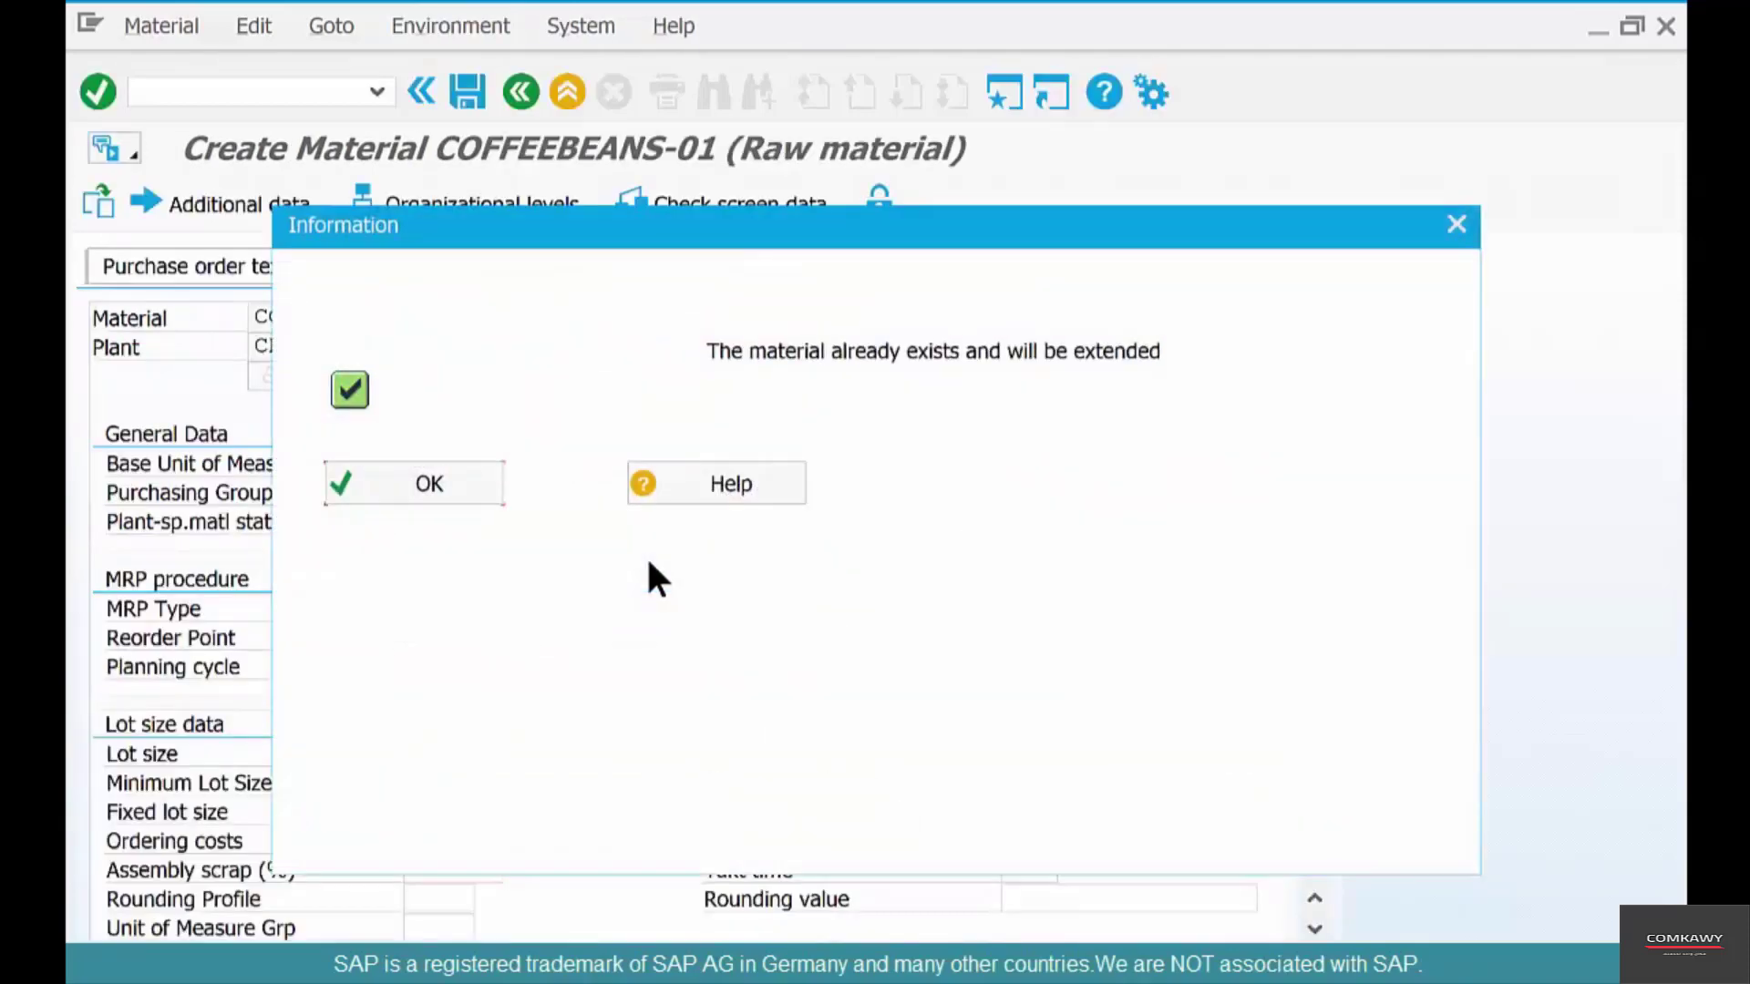
click(439, 470)
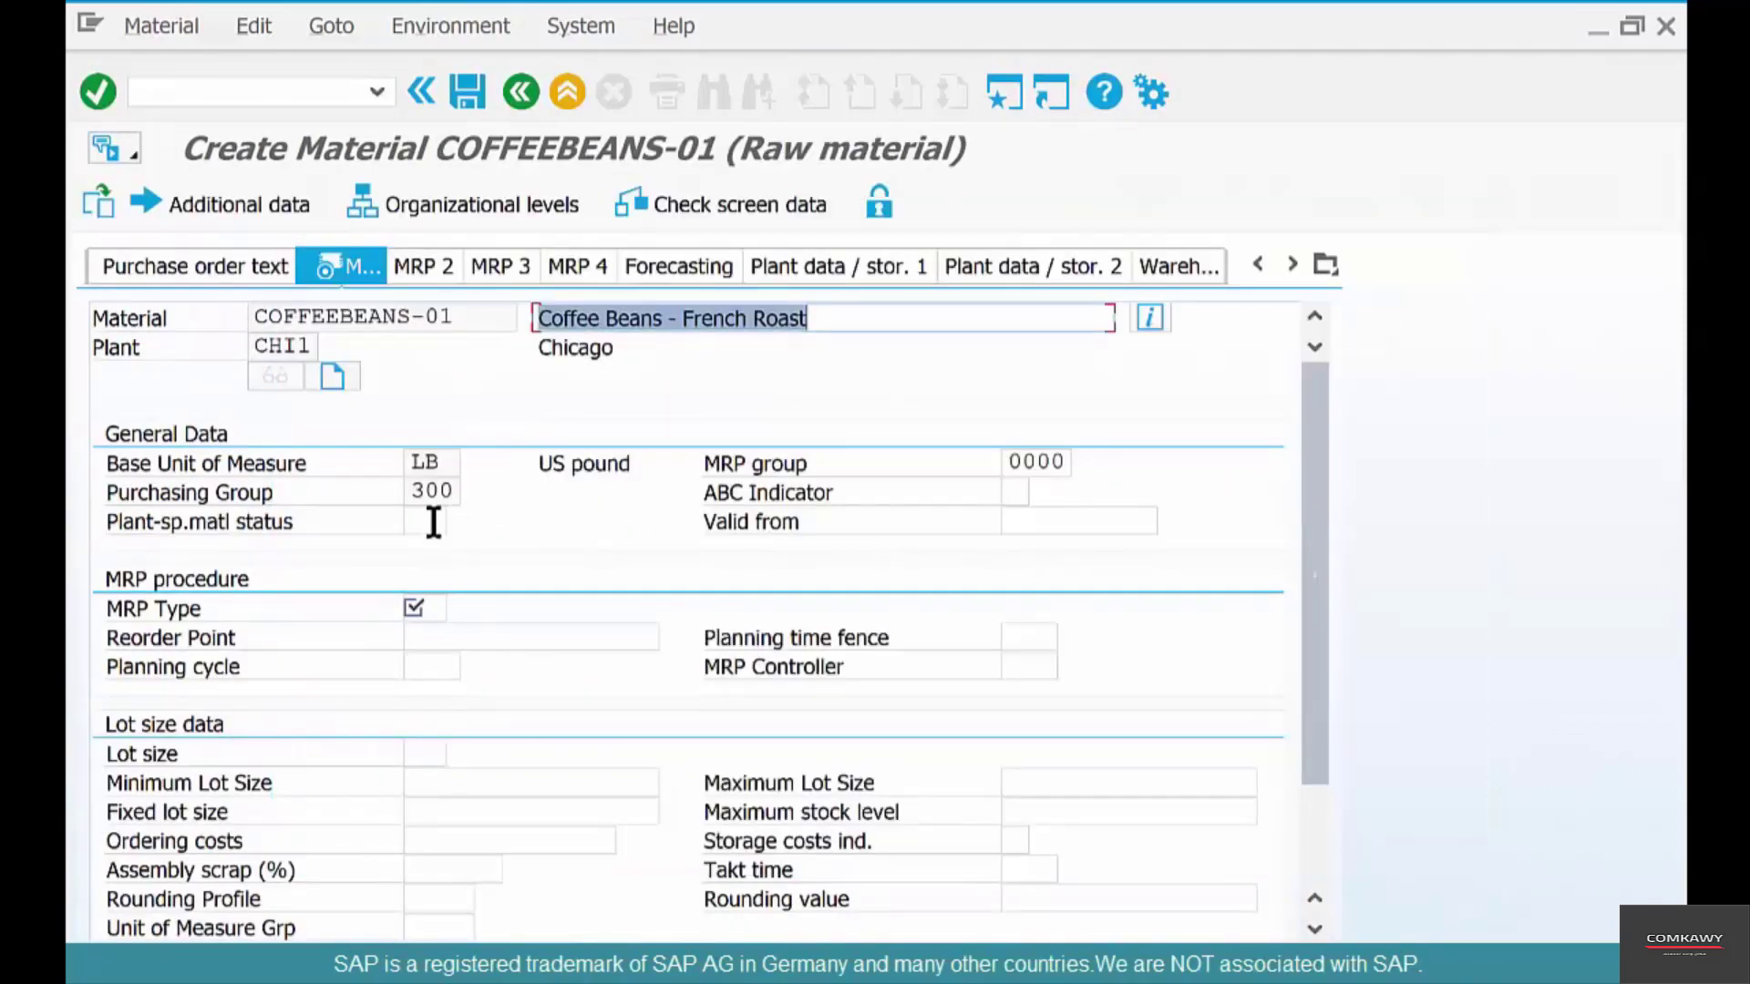
Open the value help of the Plant-sp.matl status field on the MRP 1 view
click(434, 522)
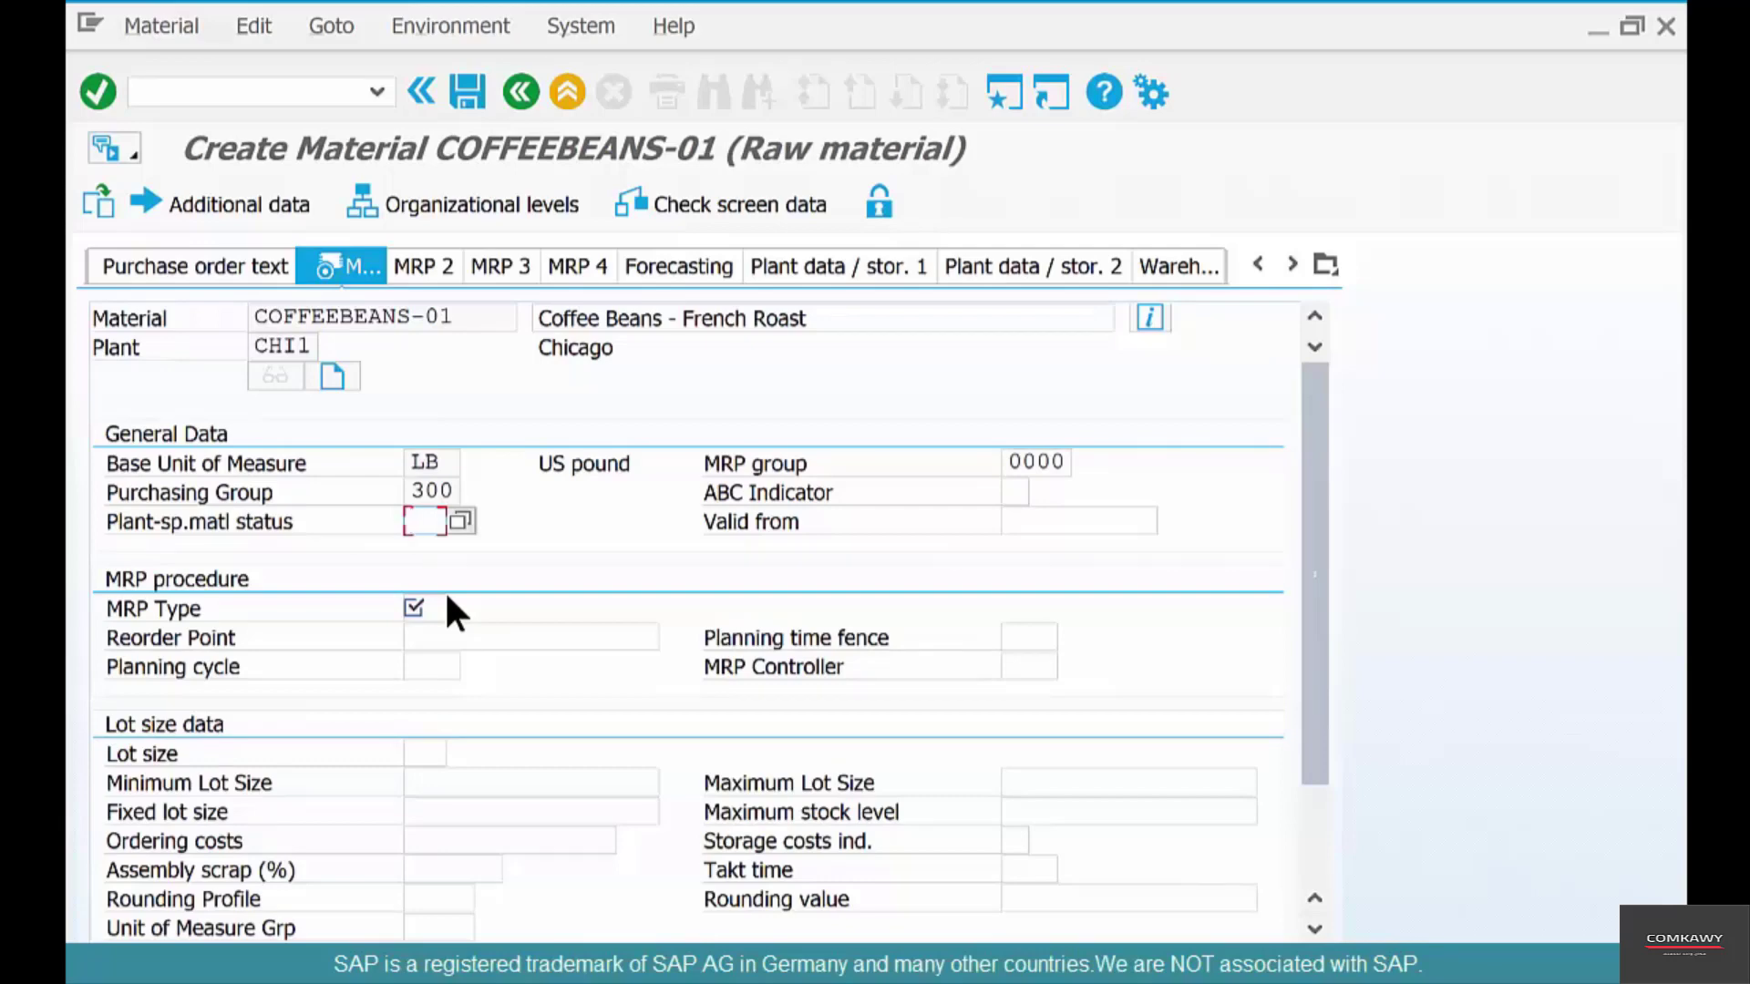
click(456, 522)
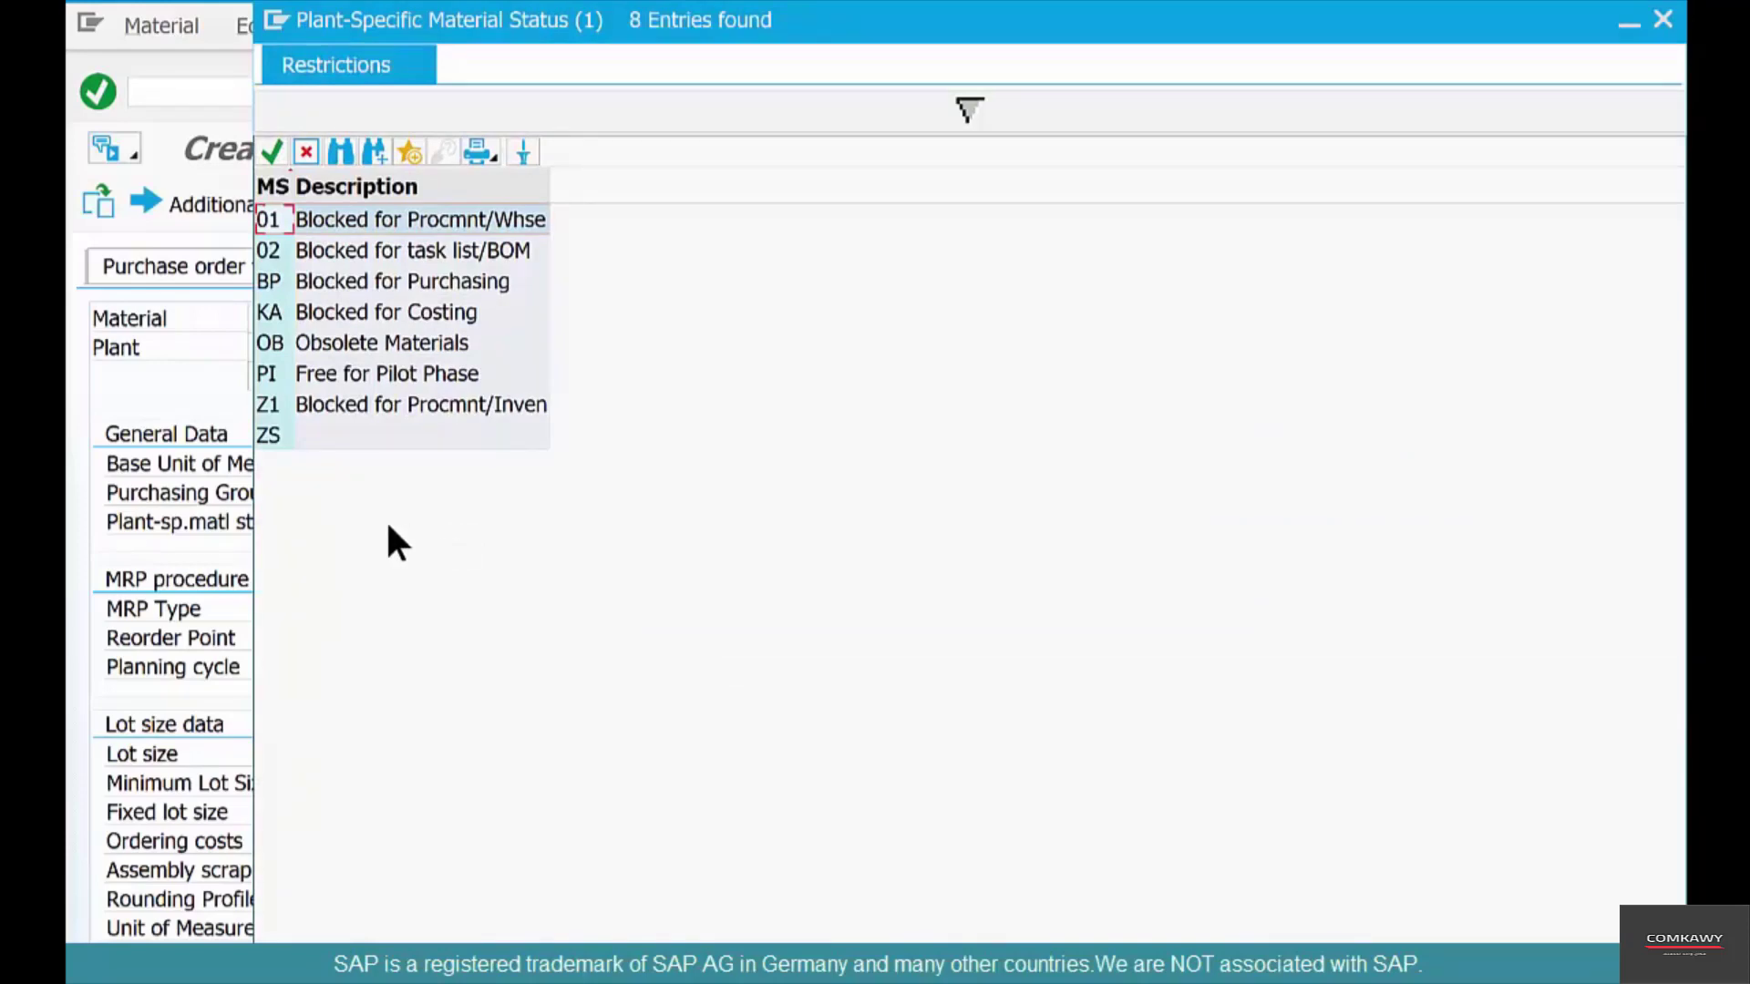
Cancel the status list without picking a value, leaving the field blank
click(307, 151)
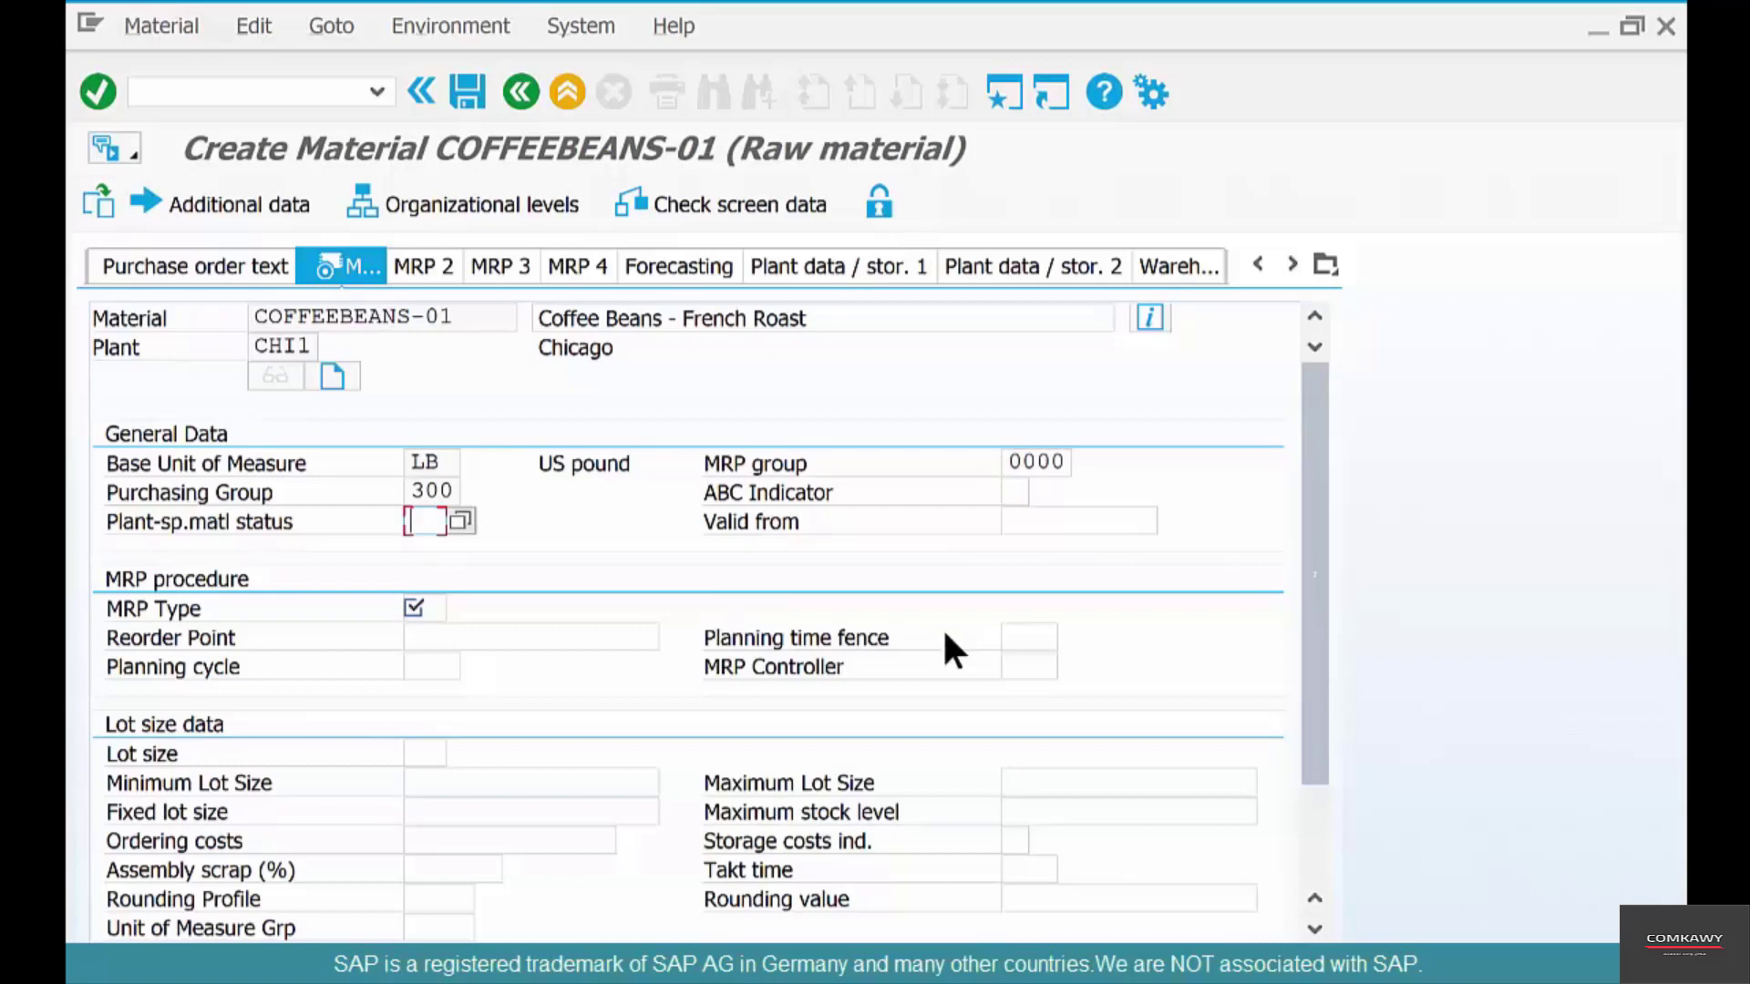
click(430, 616)
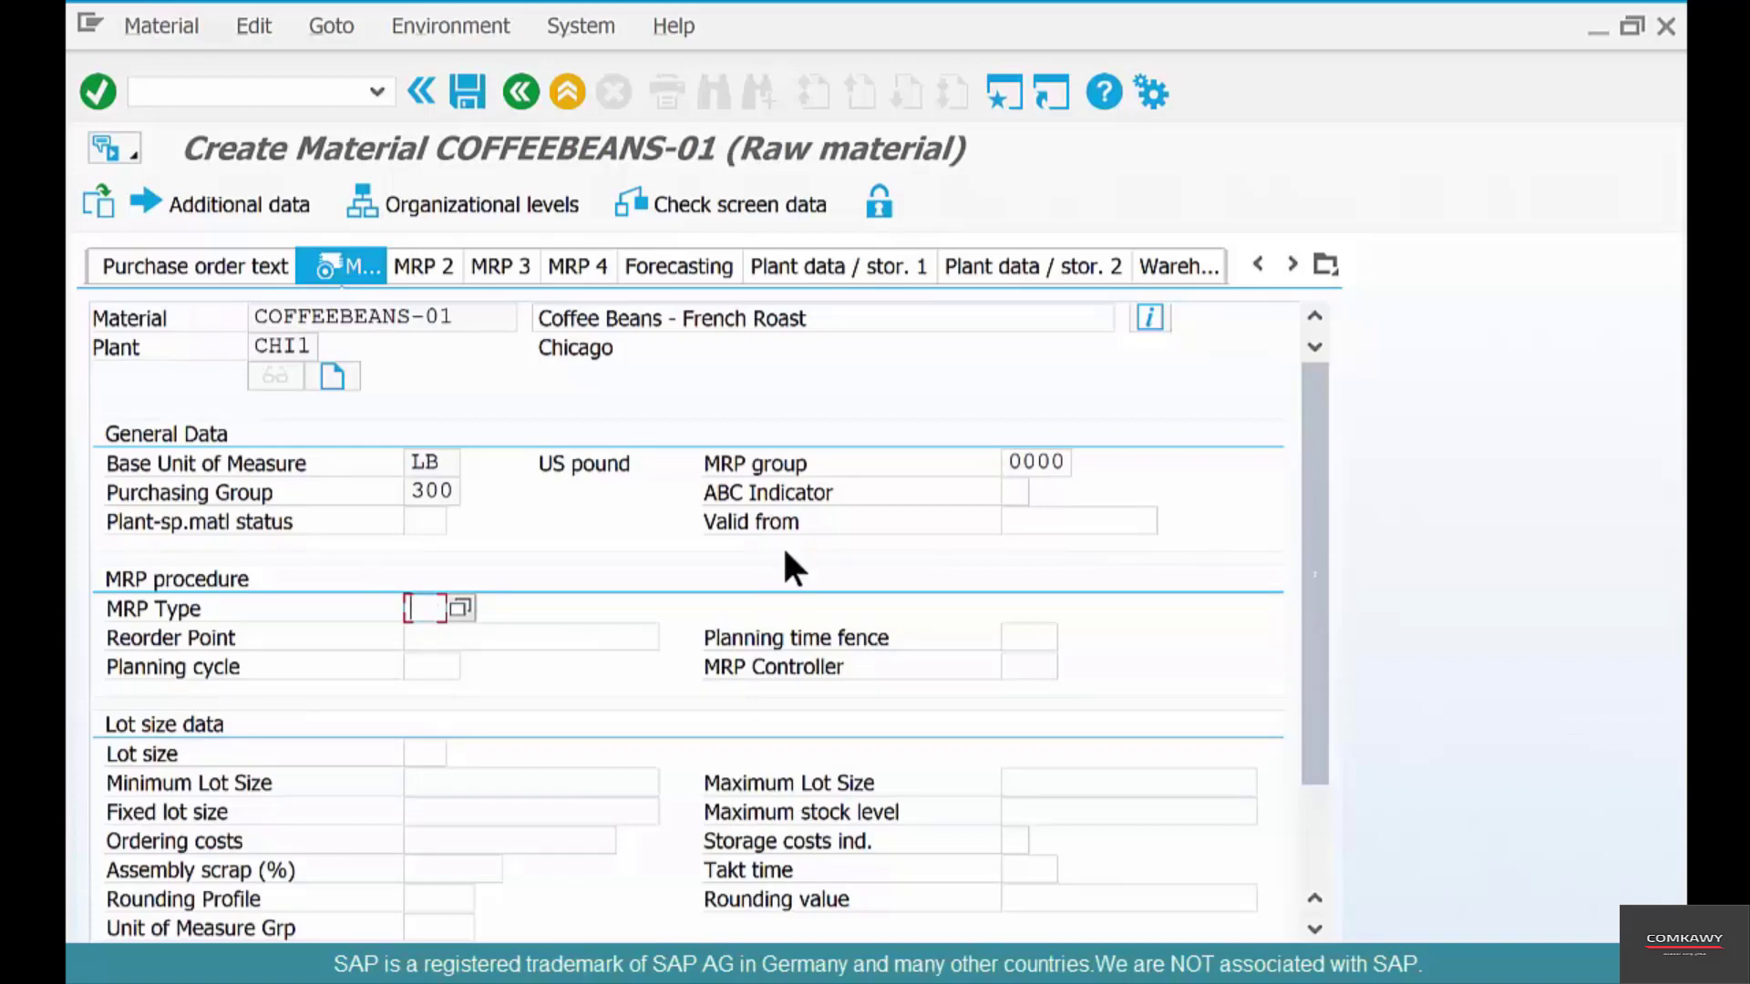
click(1063, 463)
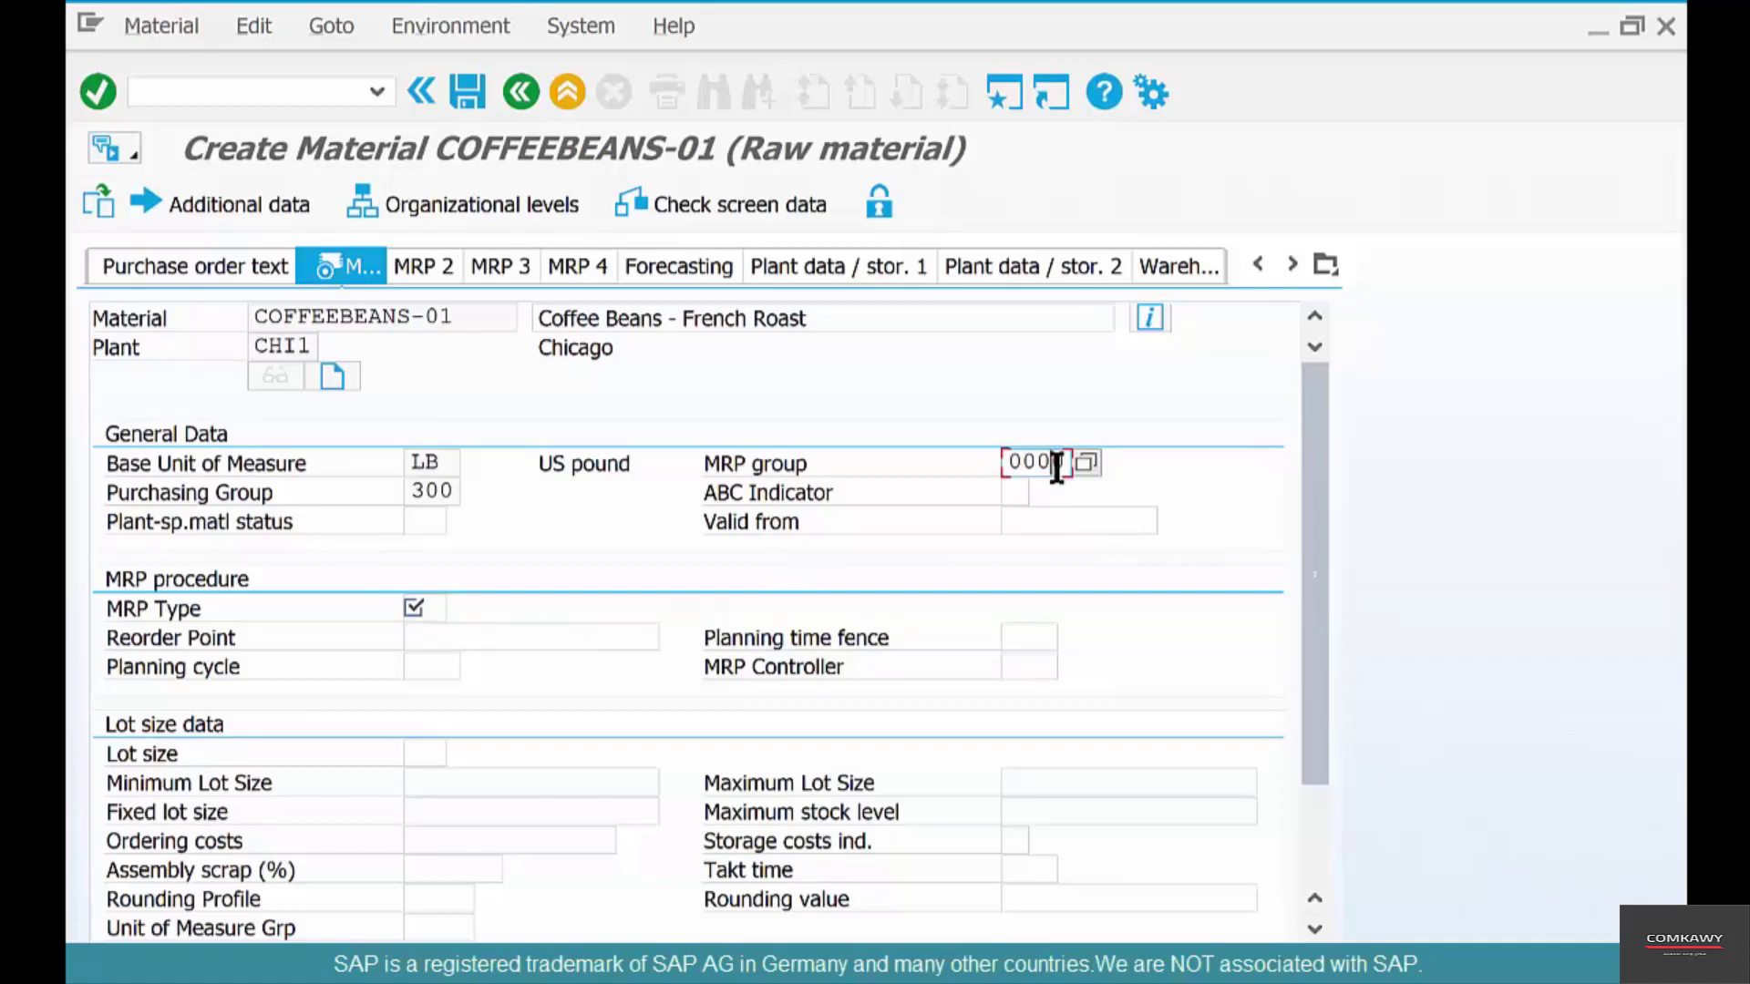